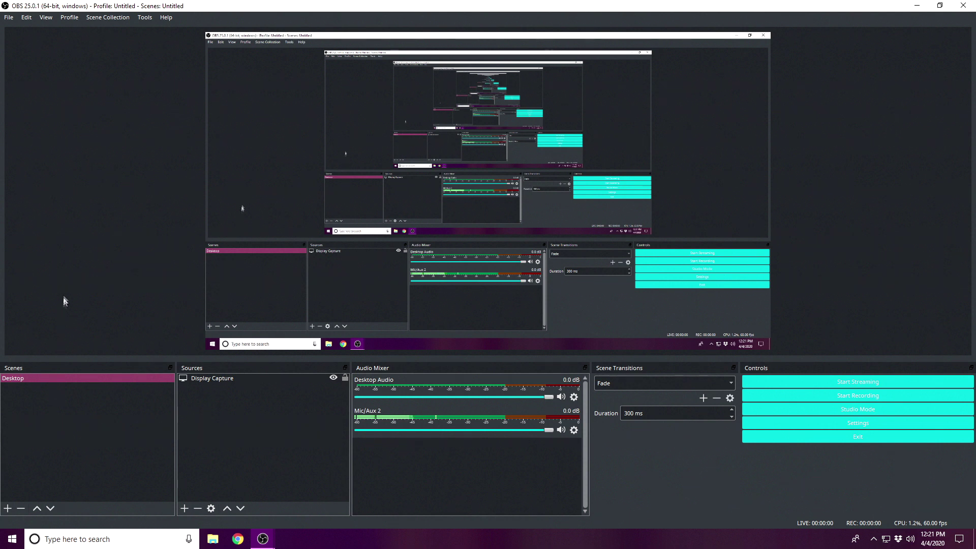
pyautogui.click(193, 381)
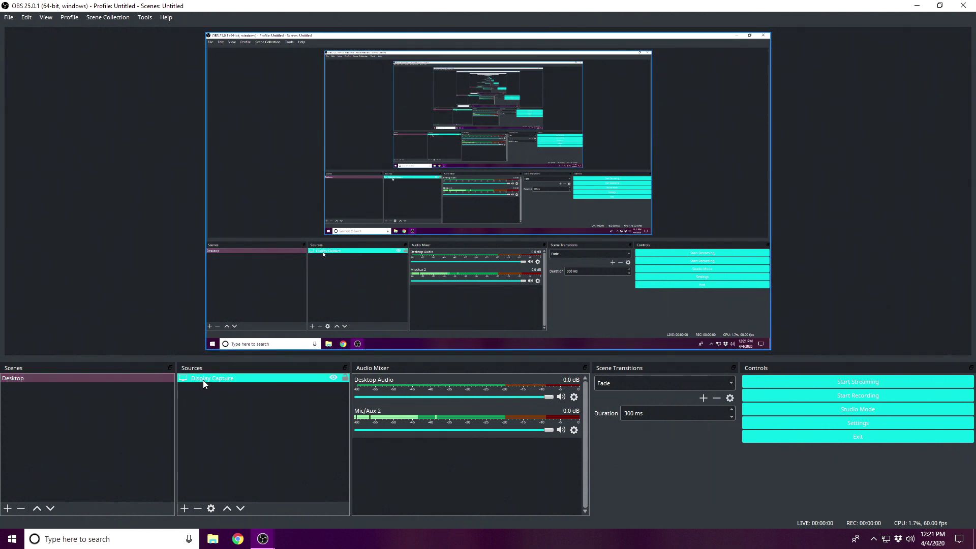
pyautogui.click(35, 382)
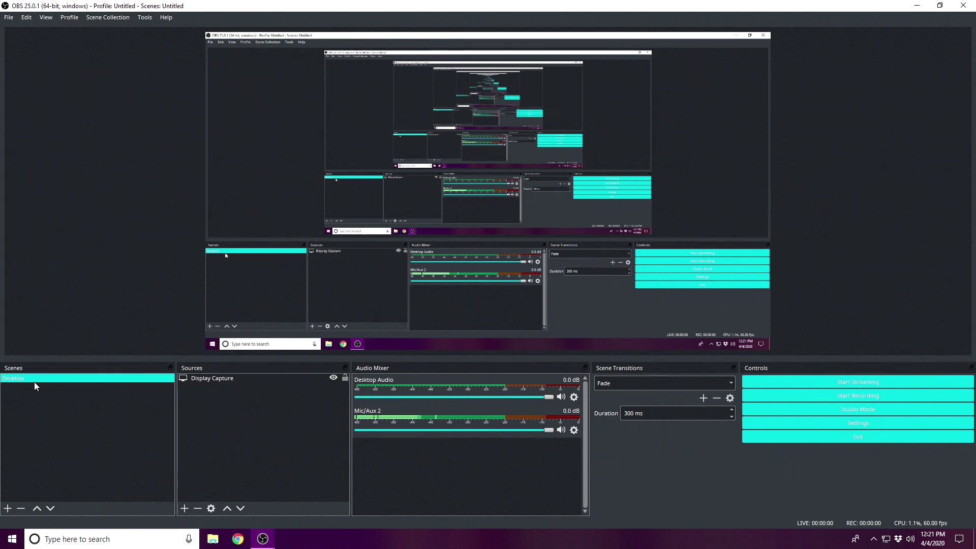
pyautogui.click(412, 239)
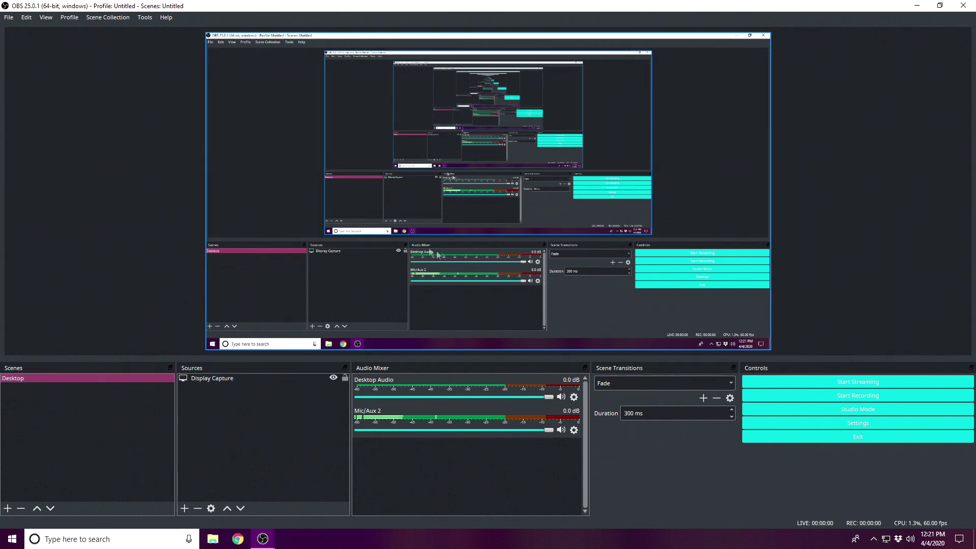
pyautogui.click(205, 381)
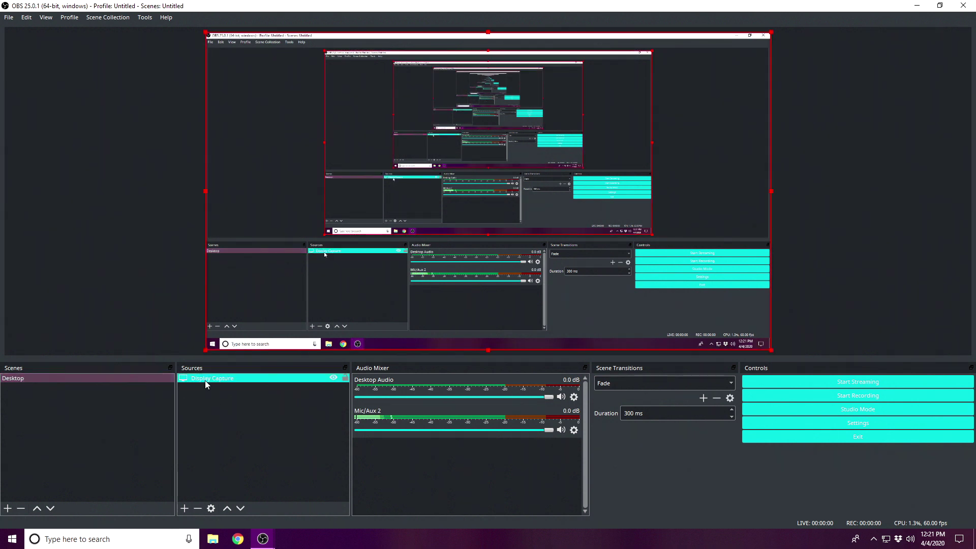
pyautogui.click(228, 422)
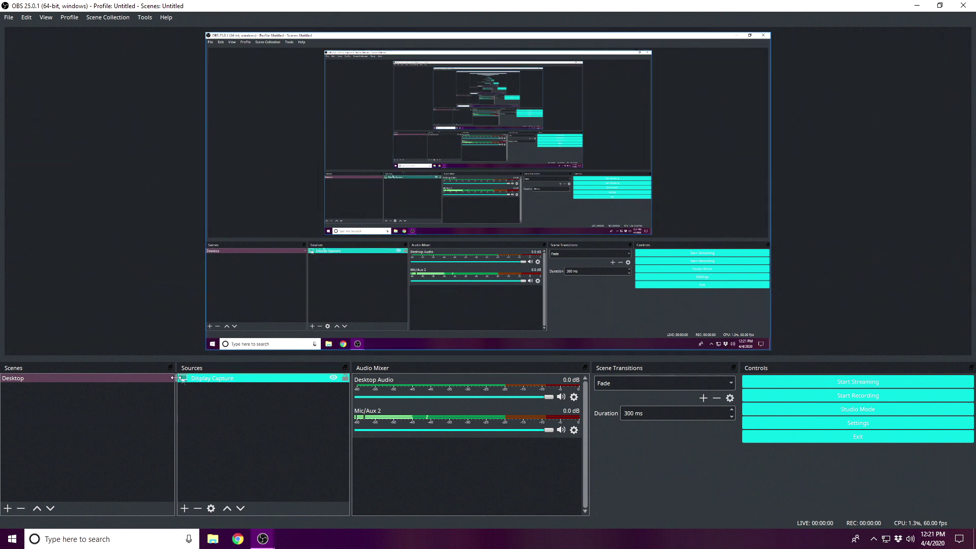
pyautogui.rightClick(213, 399)
pyautogui.click(194, 399)
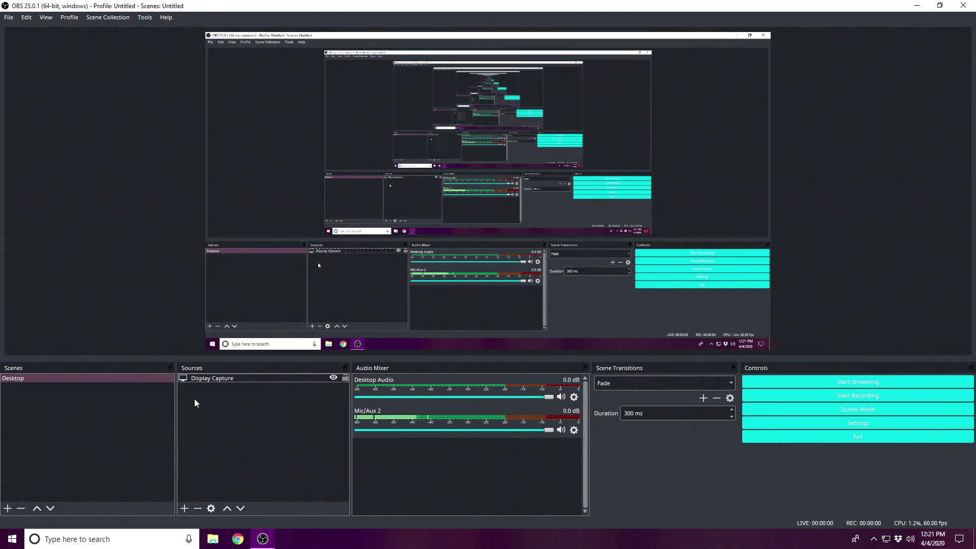
# - Add a new Display Capture source named "Display Capture 2" to the Desktop scene, with the source made visible
pyautogui.rightClick(218, 407)
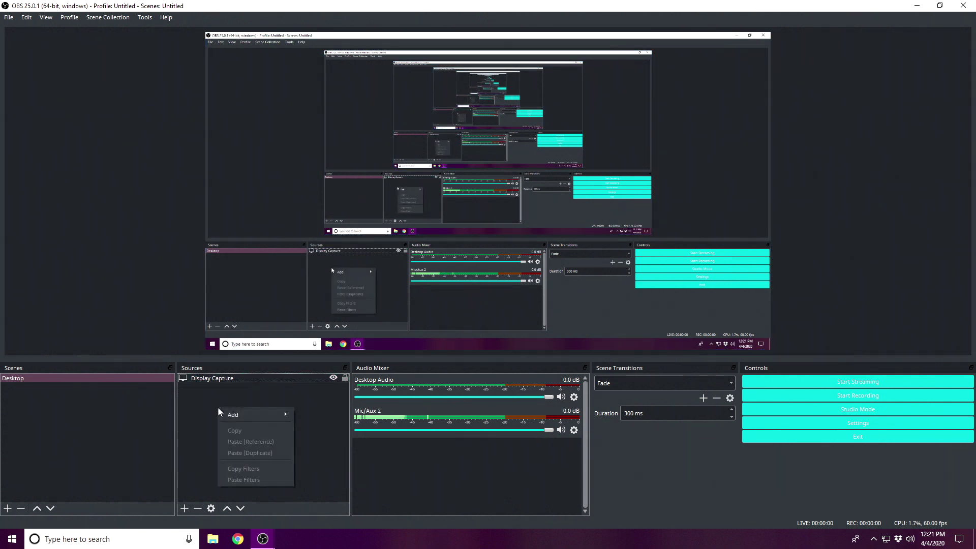
pyautogui.moveTo(237, 420)
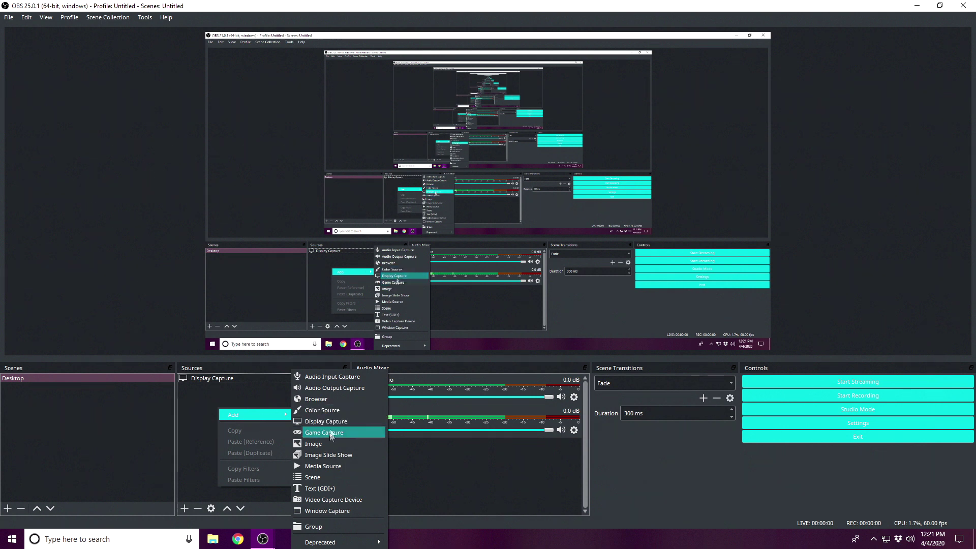
pyautogui.click(184, 508)
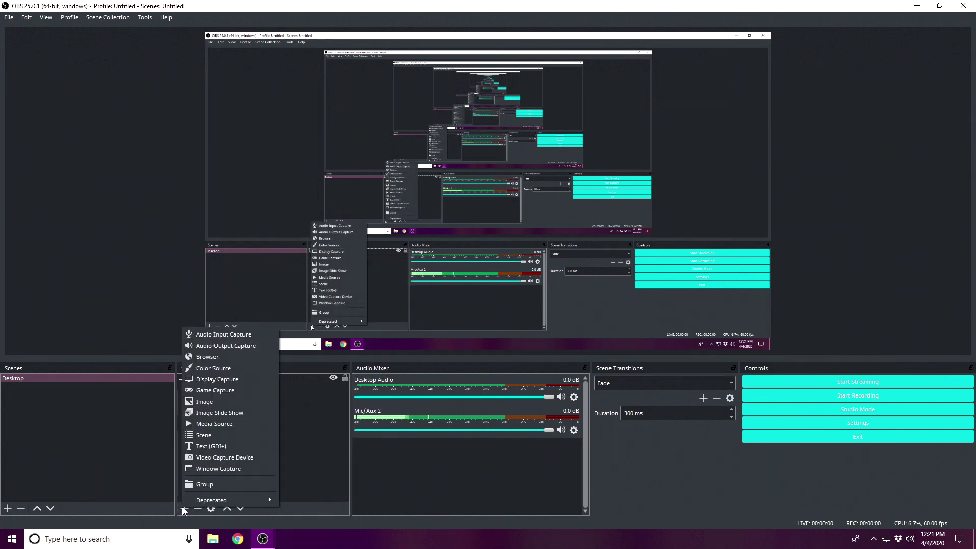
pyautogui.click(212, 380)
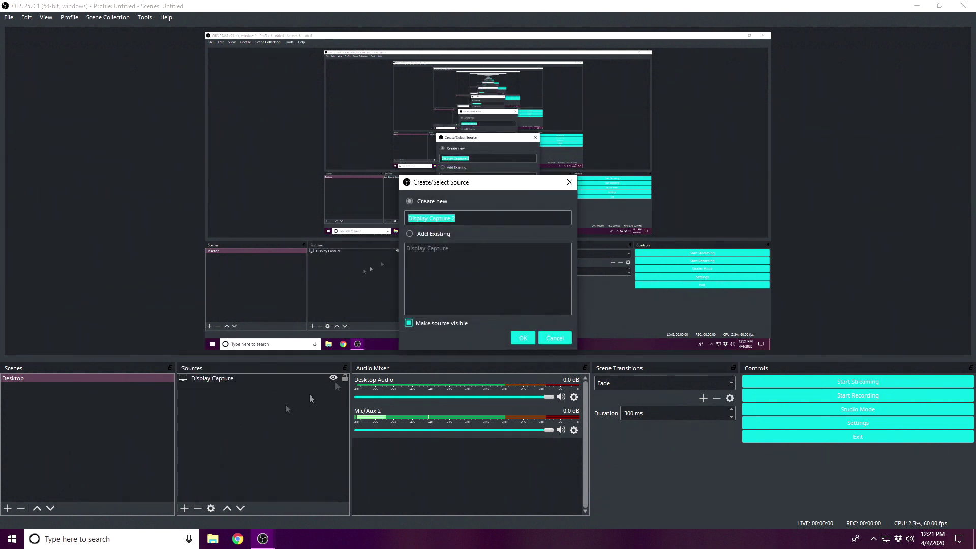
pyautogui.click(471, 222)
pyautogui.click(476, 220)
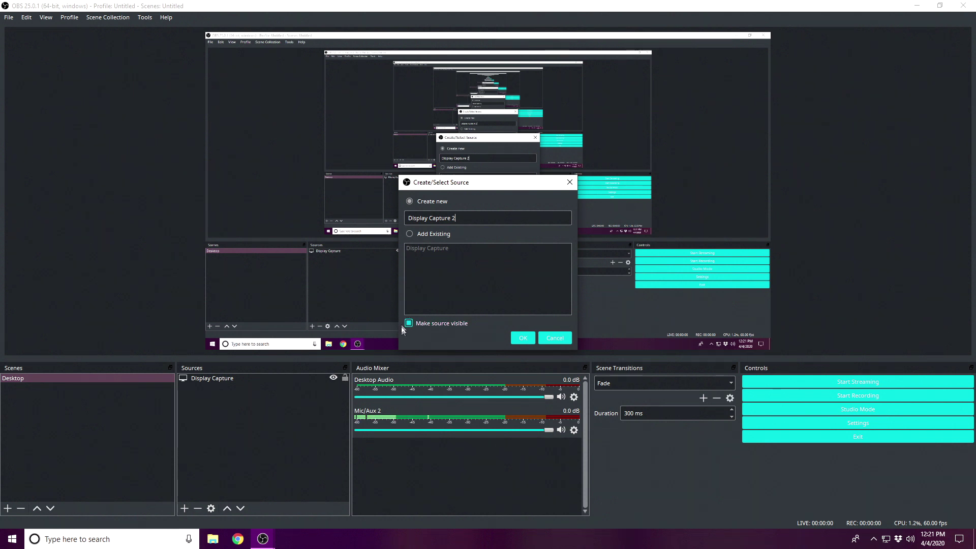
pyautogui.click(523, 338)
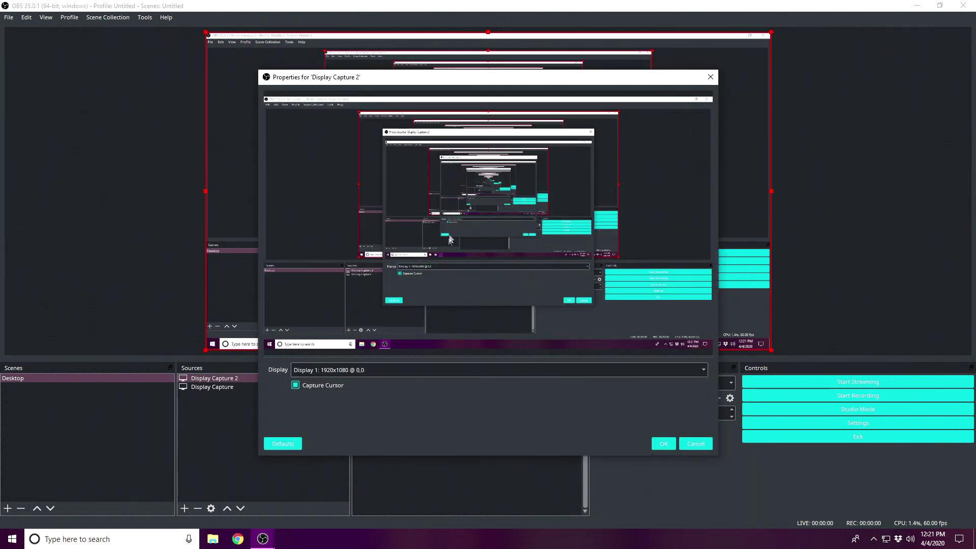
# - Choose "Display 1: 1920x1080 @ 0,0" as the display for Display Capture 2 and accept its properties
pyautogui.moveTo(393, 78); pyautogui.dragTo(173, 18)
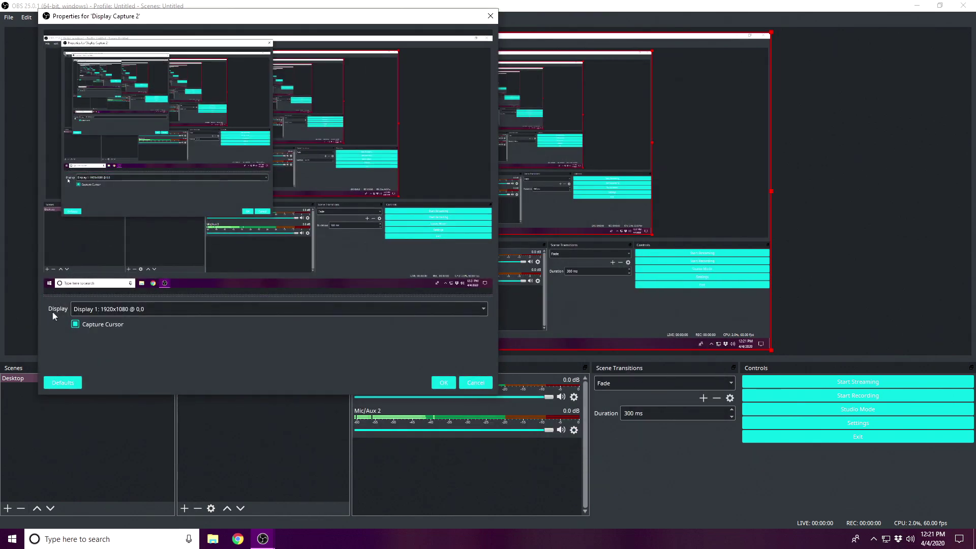
pyautogui.click(130, 311)
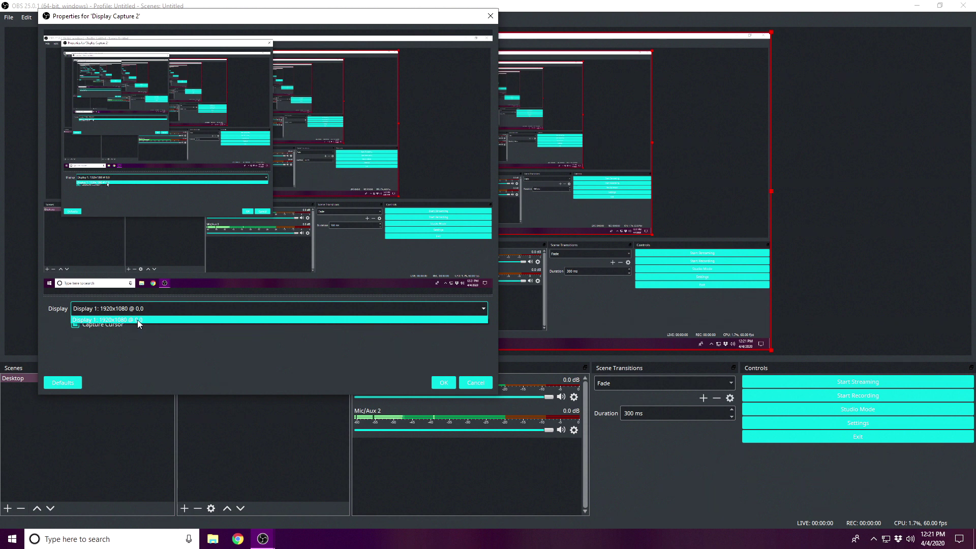
pyautogui.click(129, 320)
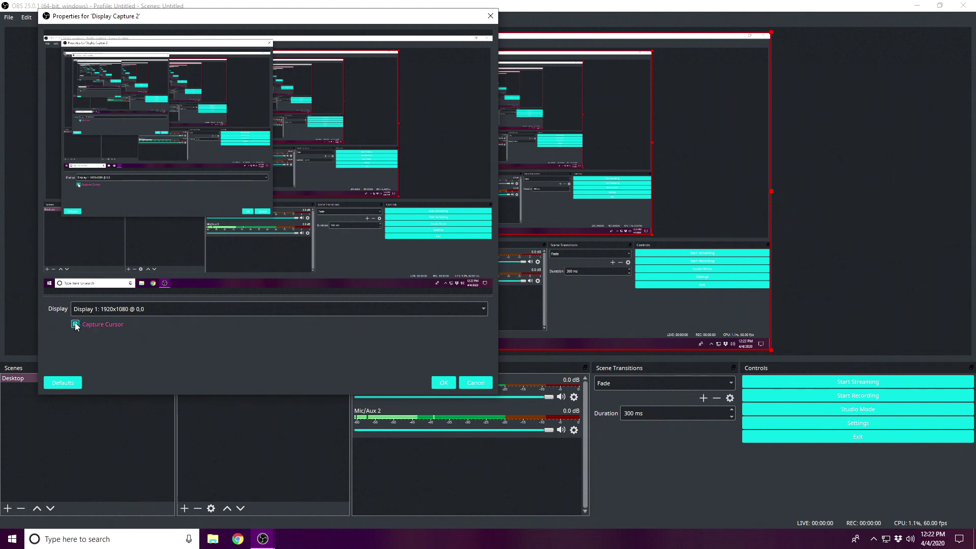
pyautogui.click(437, 385)
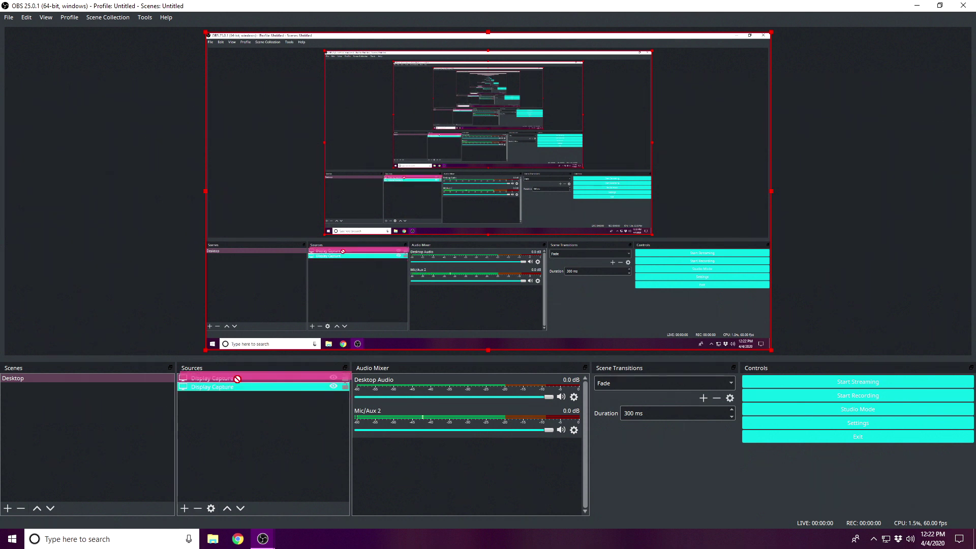
# - Add a new visible Game Capture source named "Game Capture" to the Desktop scene
pyautogui.rightClick(209, 420)
pyautogui.rightClick(201, 404)
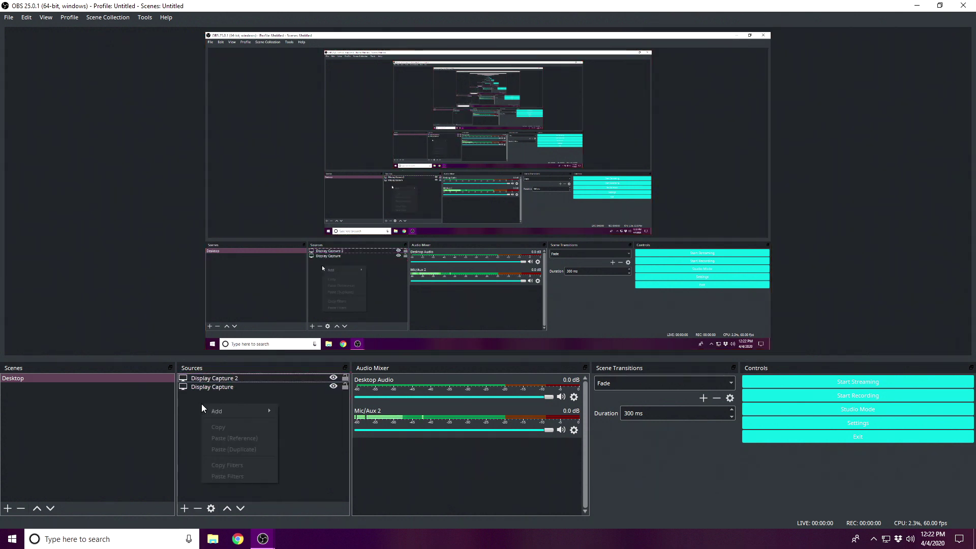
pyautogui.moveTo(218, 410)
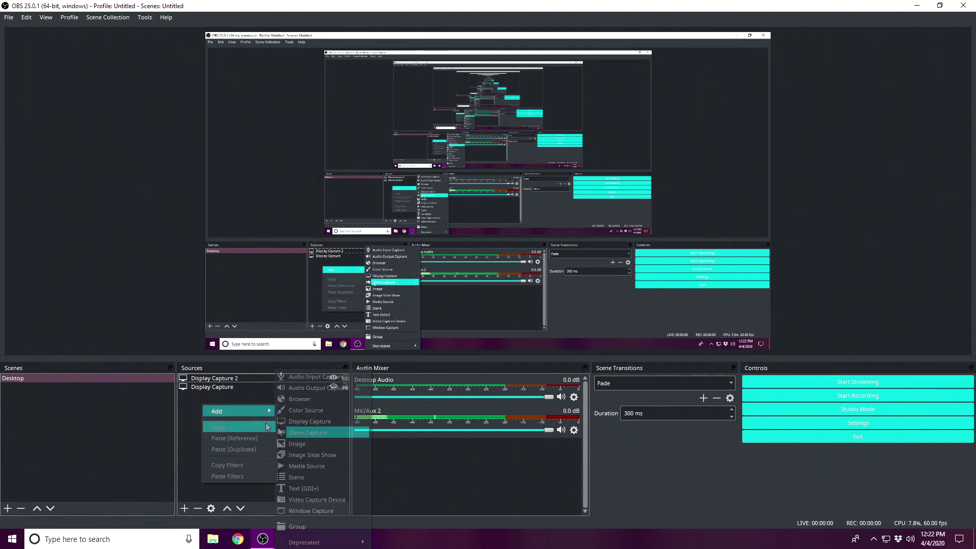
pyautogui.click(308, 433)
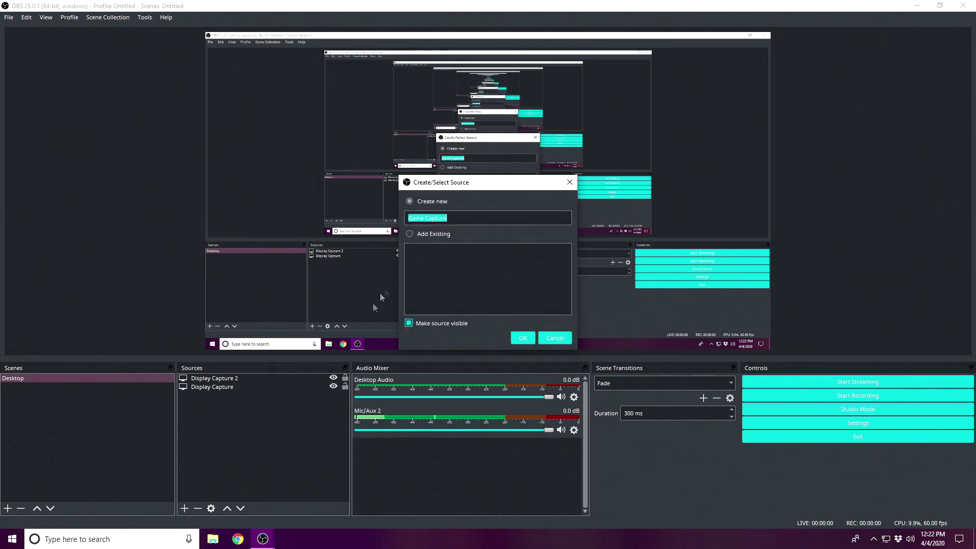
pyautogui.click(513, 218)
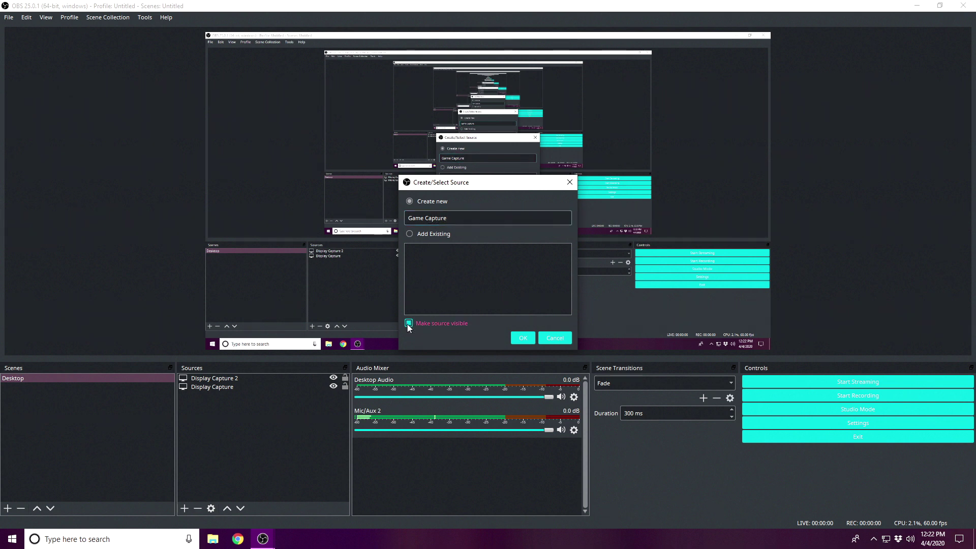
pyautogui.click(524, 337)
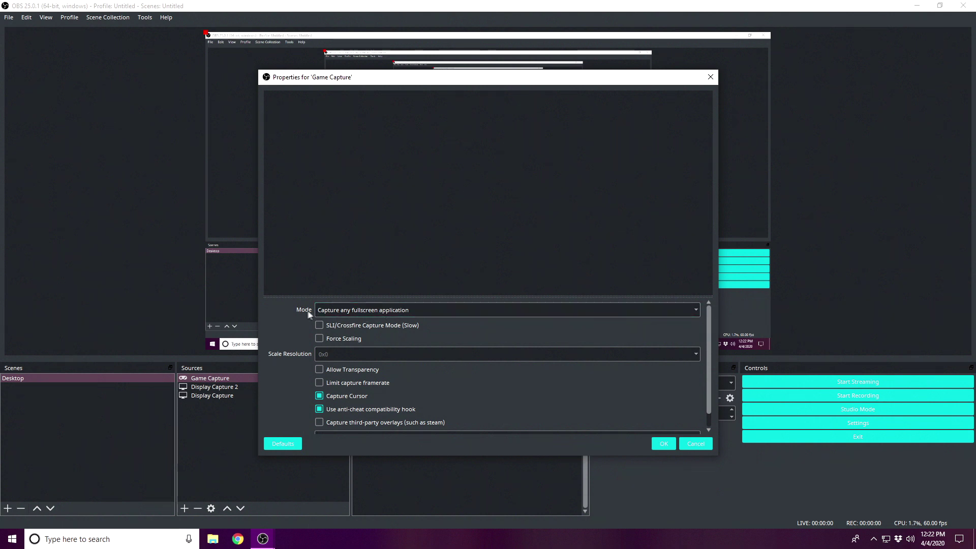
# - Set the Game Capture mode to "Capture specific window", look through the available windows without choosing one, and accept the properties
pyautogui.click(358, 310)
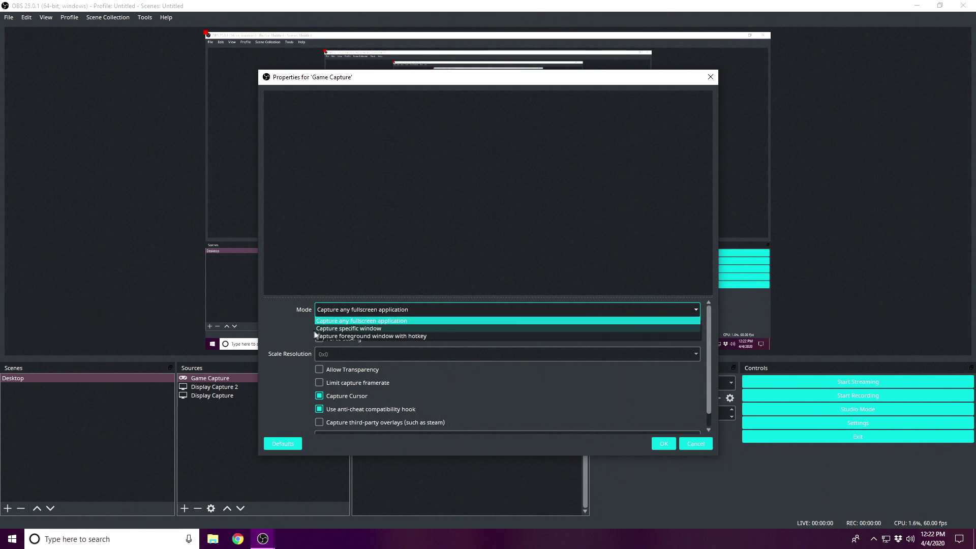
pyautogui.click(348, 329)
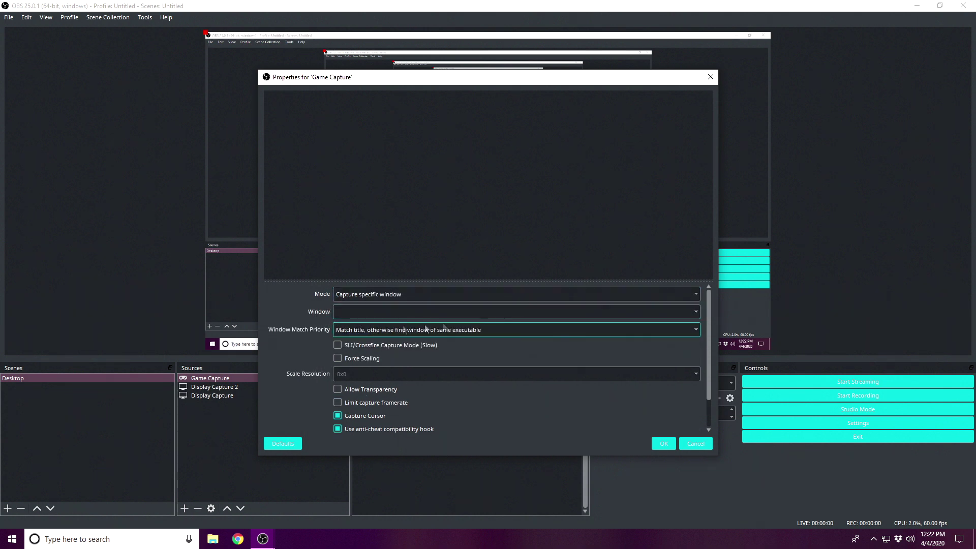
pyautogui.click(368, 307)
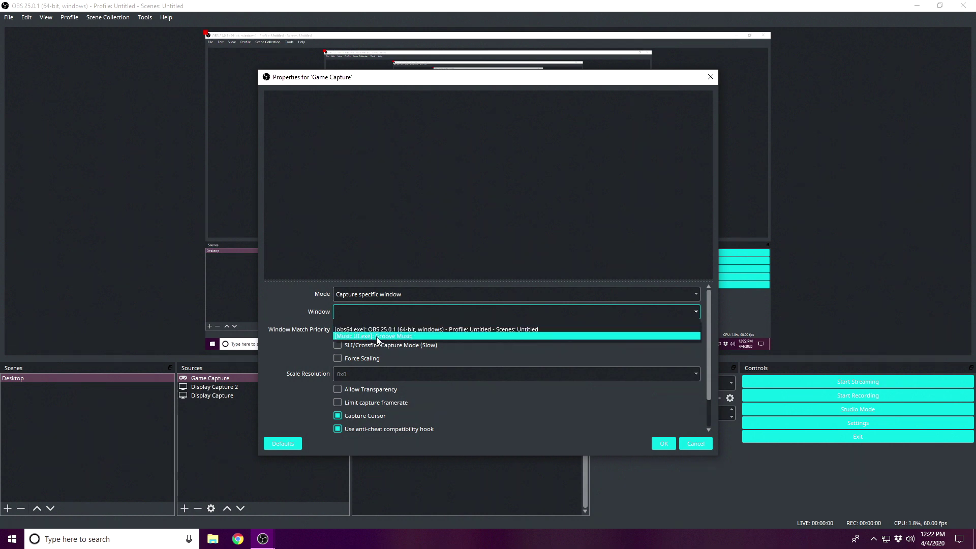
pyautogui.click(370, 310)
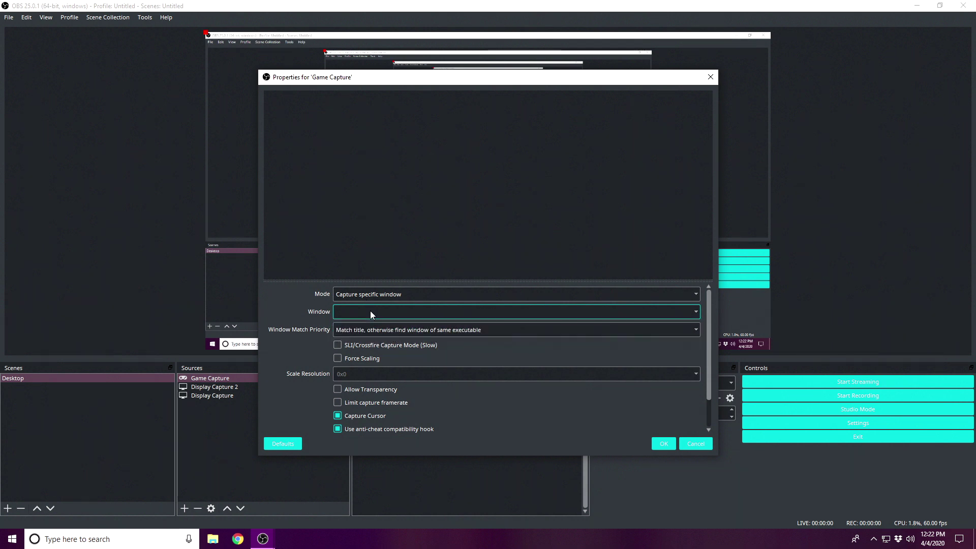
pyautogui.click(664, 443)
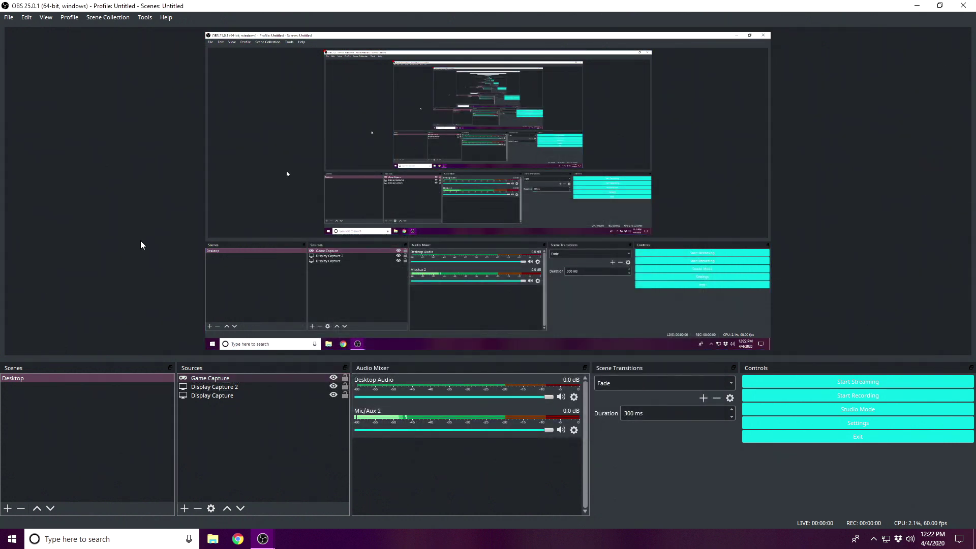
# - Remove the Display Capture 2 source from the Desktop scene and confirm the removal
pyautogui.click(231, 379)
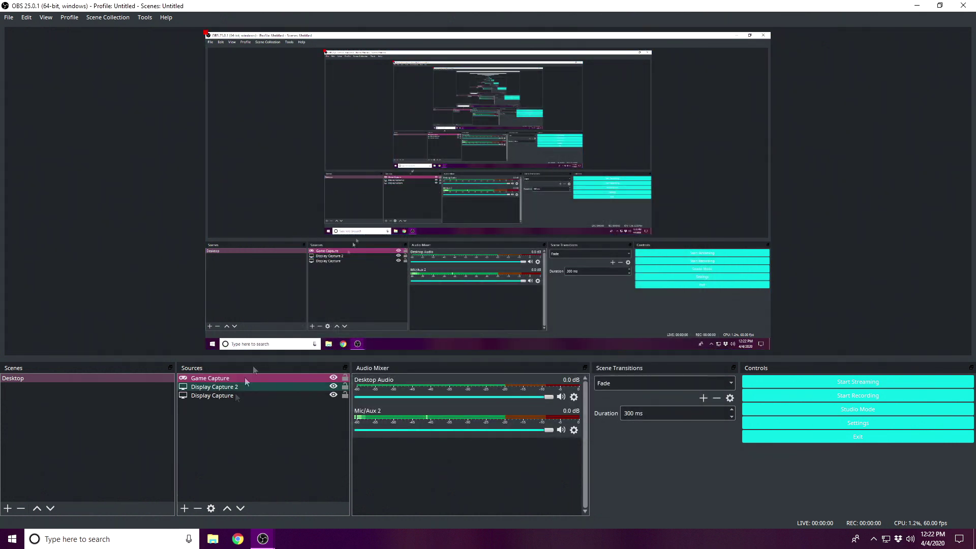
pyautogui.click(261, 445)
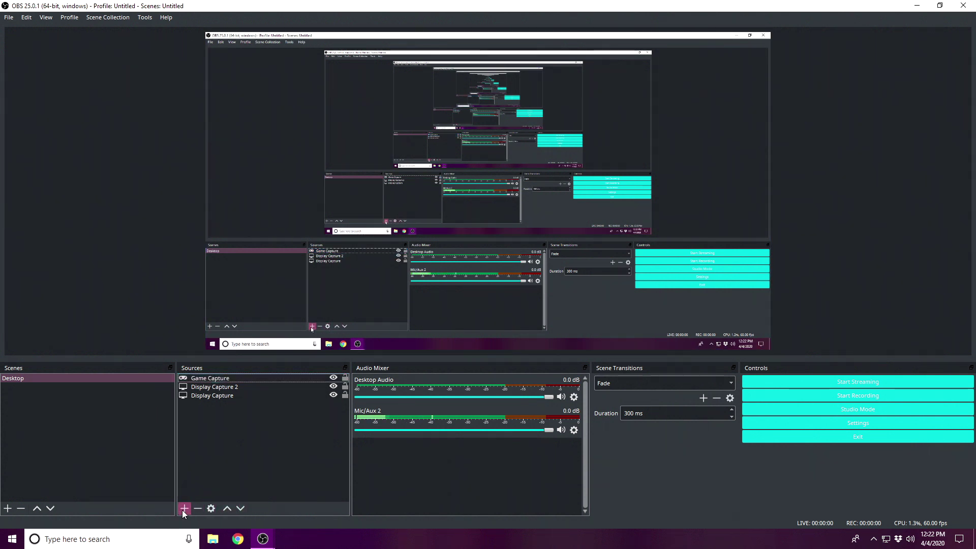
pyautogui.click(214, 397)
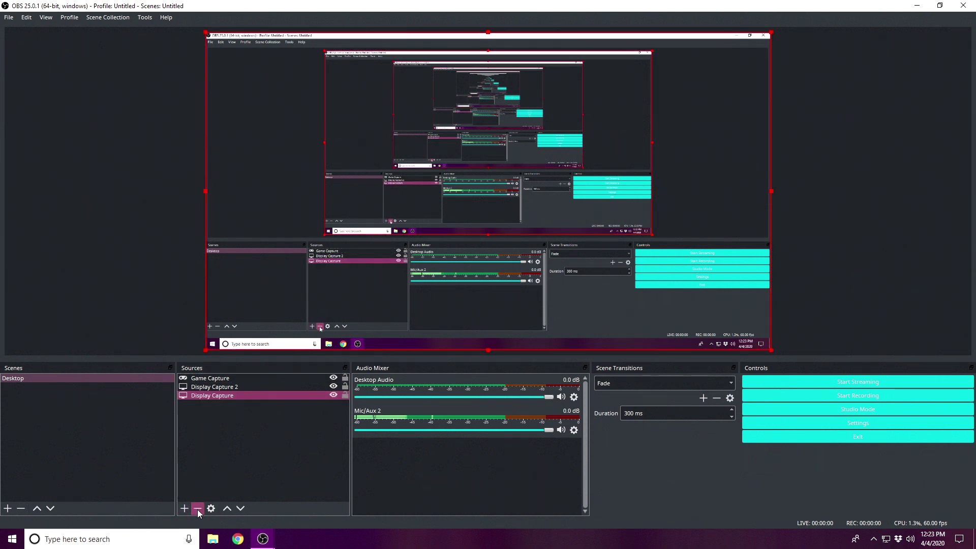
pyautogui.click(228, 387)
pyautogui.click(198, 508)
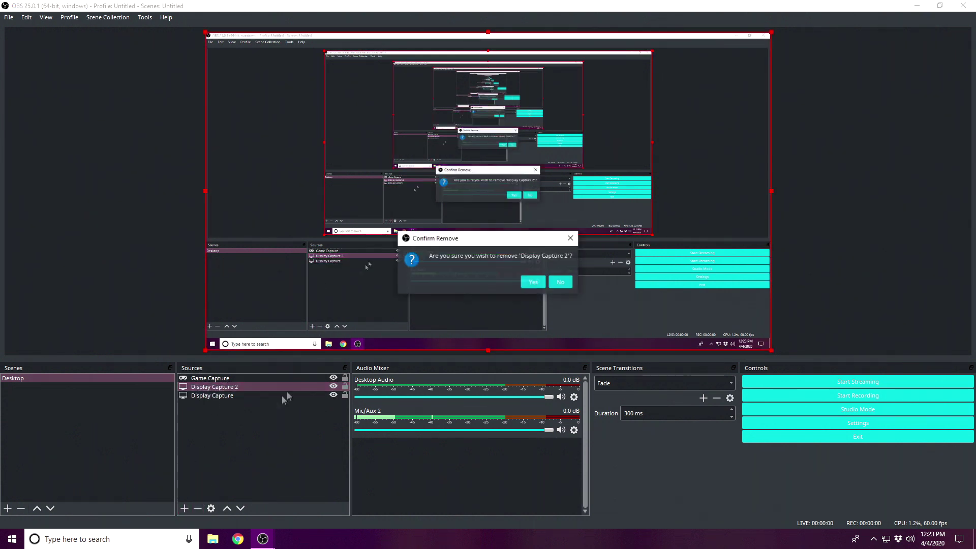
pyautogui.click(532, 281)
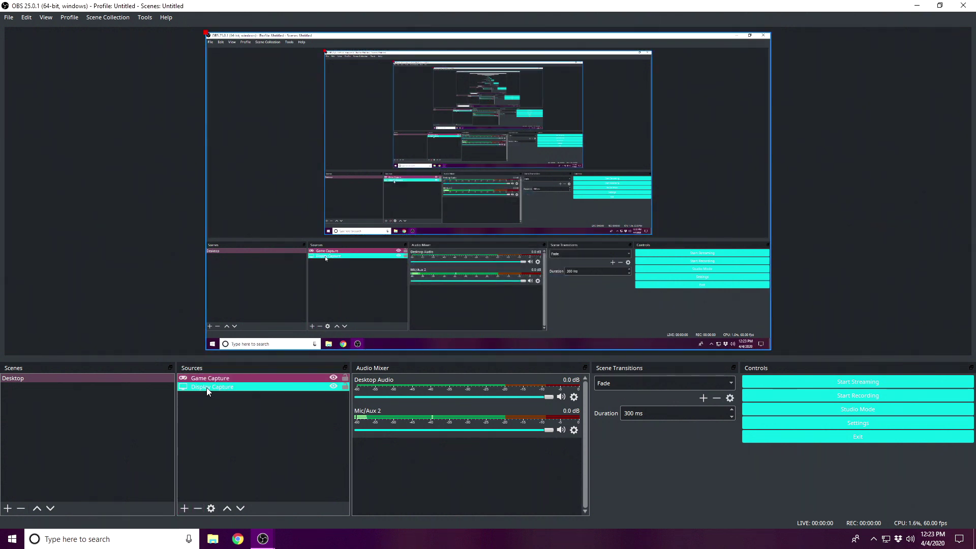
# - Review the Game Capture source's properties and close them without making changes
pyautogui.click(223, 379)
pyautogui.click(202, 488)
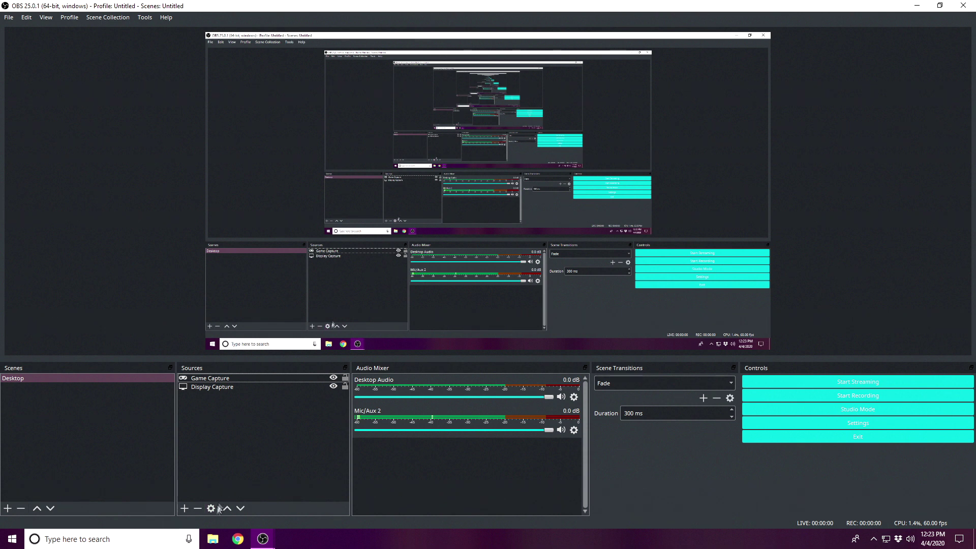
pyautogui.click(213, 387)
pyautogui.click(206, 378)
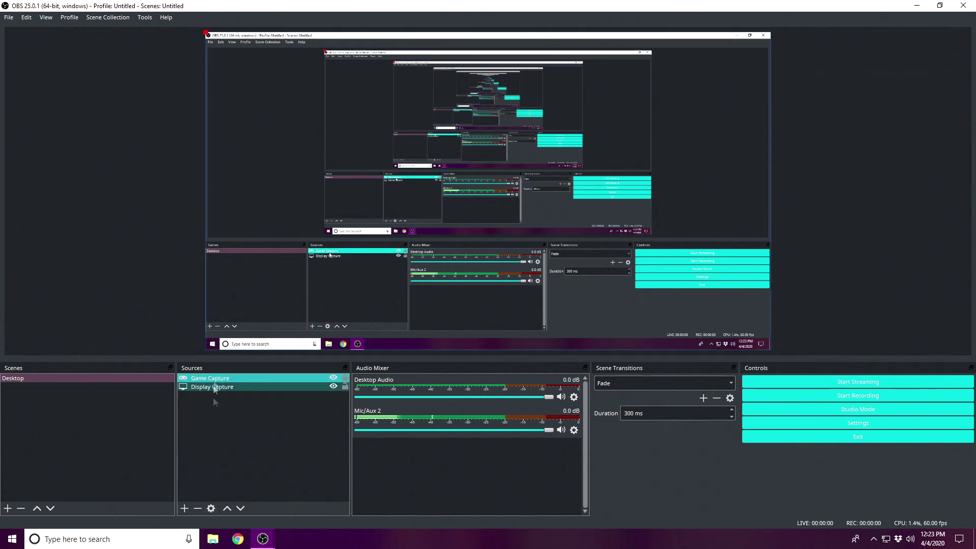
pyautogui.click(211, 508)
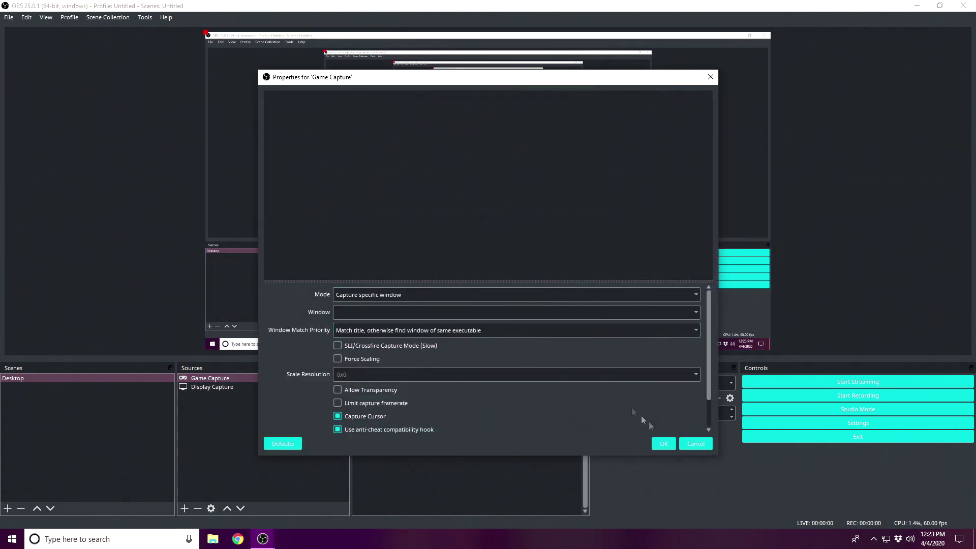
pyautogui.click(696, 443)
pyautogui.rightClick(274, 380)
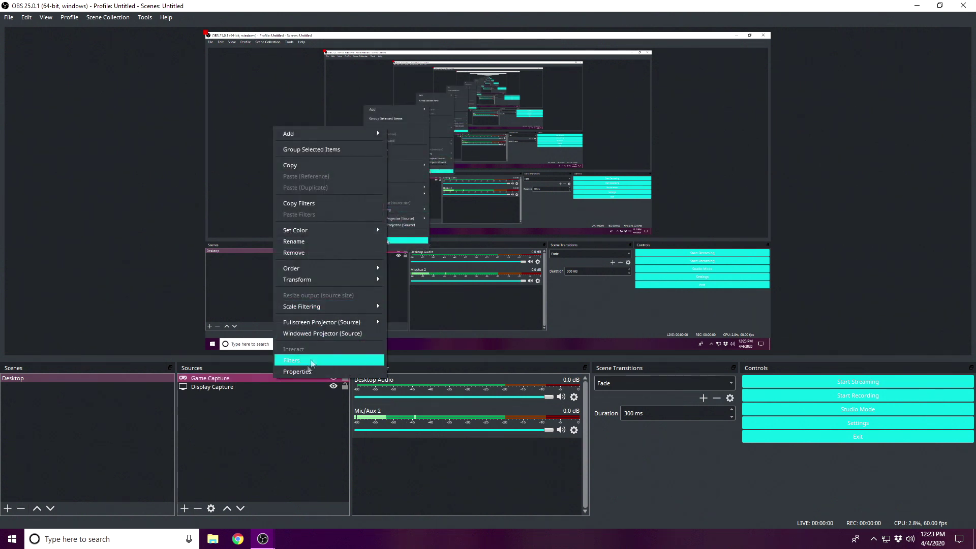
pyautogui.click(306, 374)
pyautogui.click(710, 77)
pyautogui.click(243, 466)
pyautogui.click(213, 379)
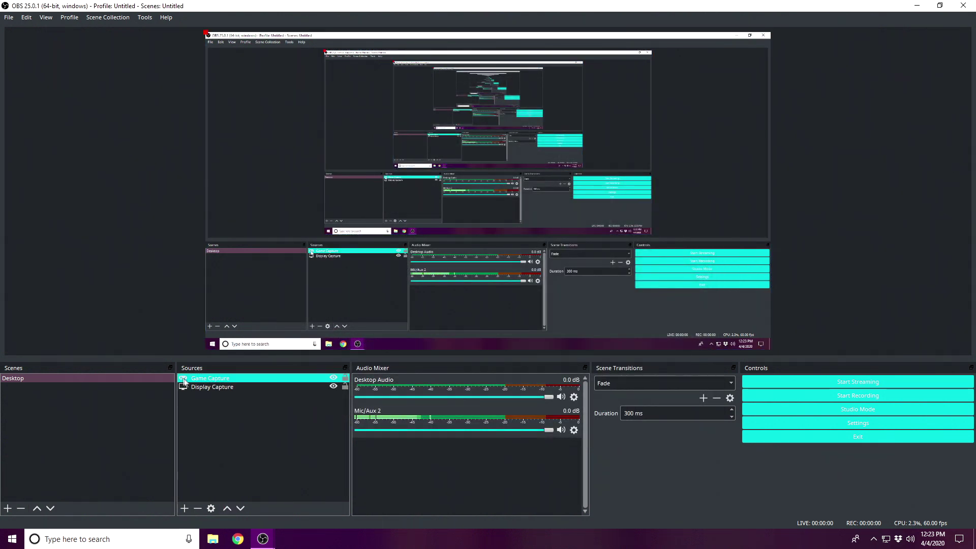
pyautogui.click(228, 436)
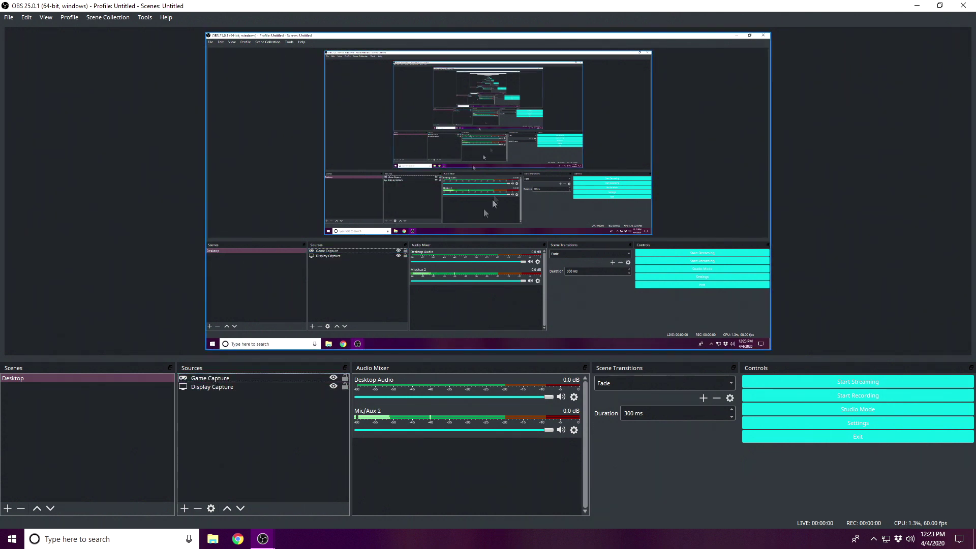
# - Move the Display Capture source above Game Capture in the Desktop scene's source order
pyautogui.click(208, 387)
pyautogui.click(223, 379)
pyautogui.click(224, 387)
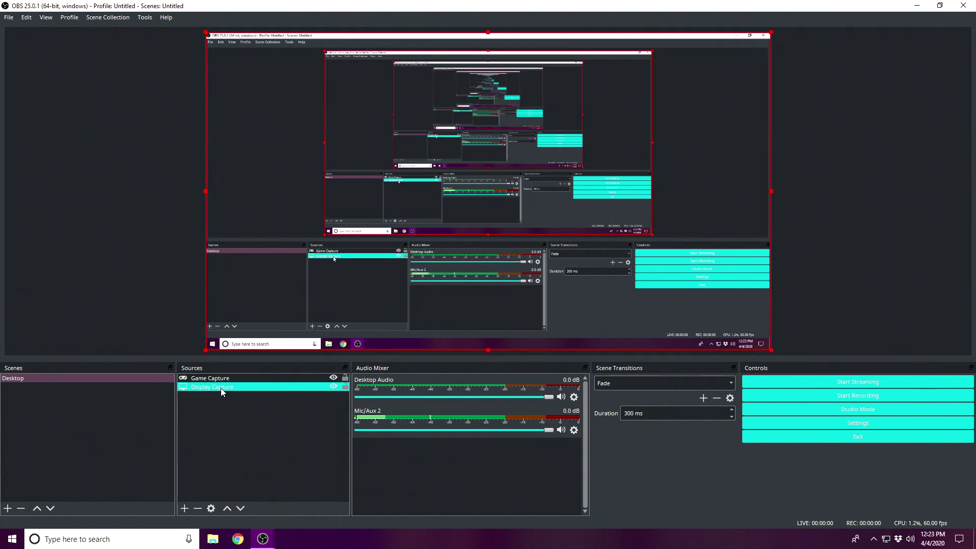
pyautogui.keyDown('ctrl'); pyautogui.click(213, 378); pyautogui.keyUp('ctrl')
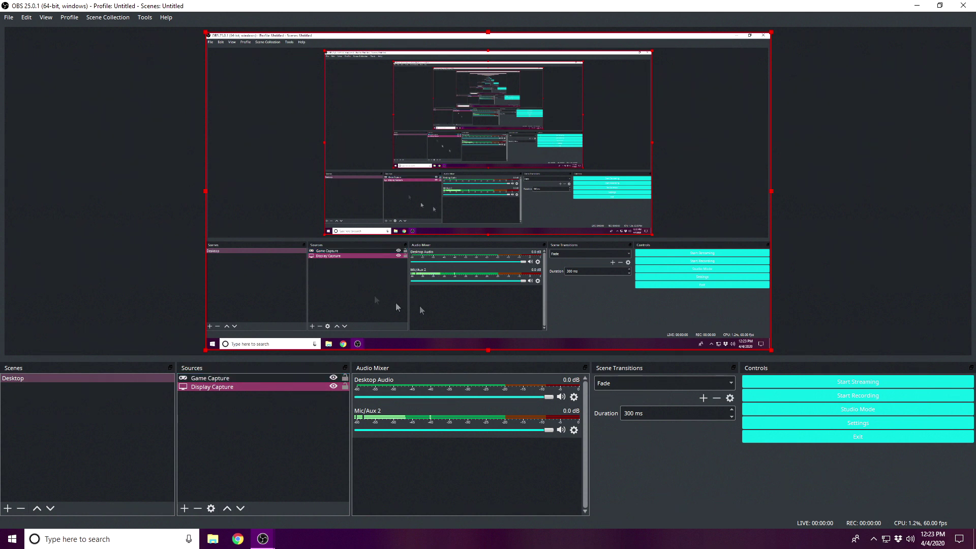
pyautogui.click(215, 388)
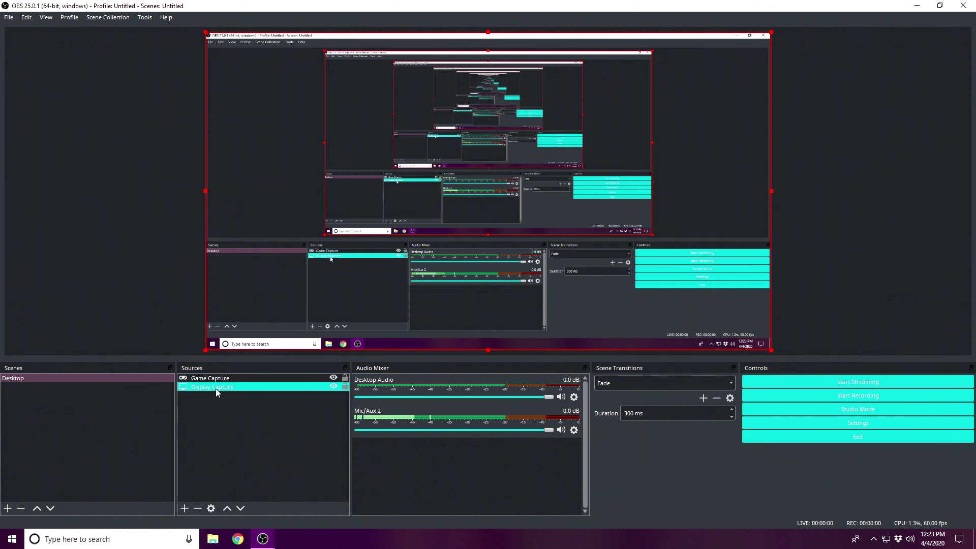
pyautogui.click(227, 509)
pyautogui.click(204, 380)
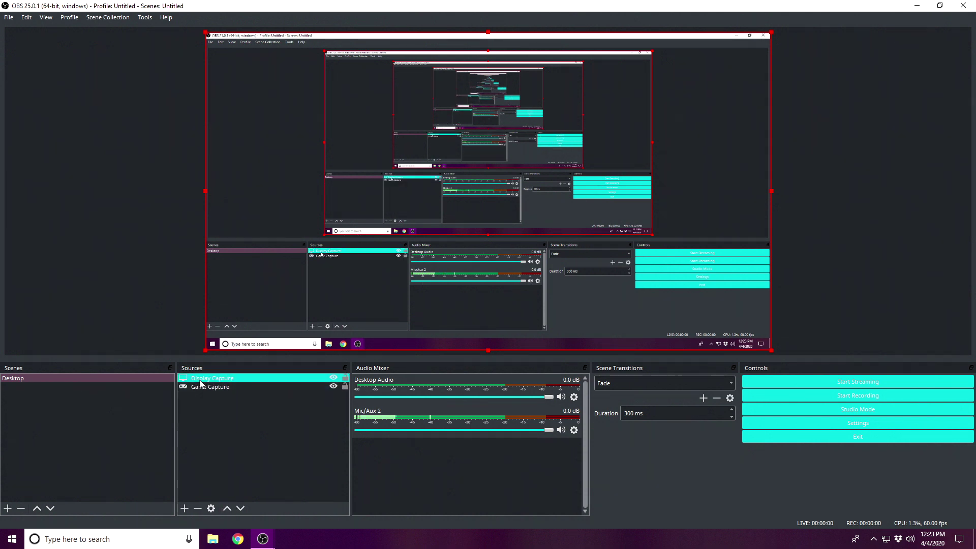
pyautogui.click(231, 428)
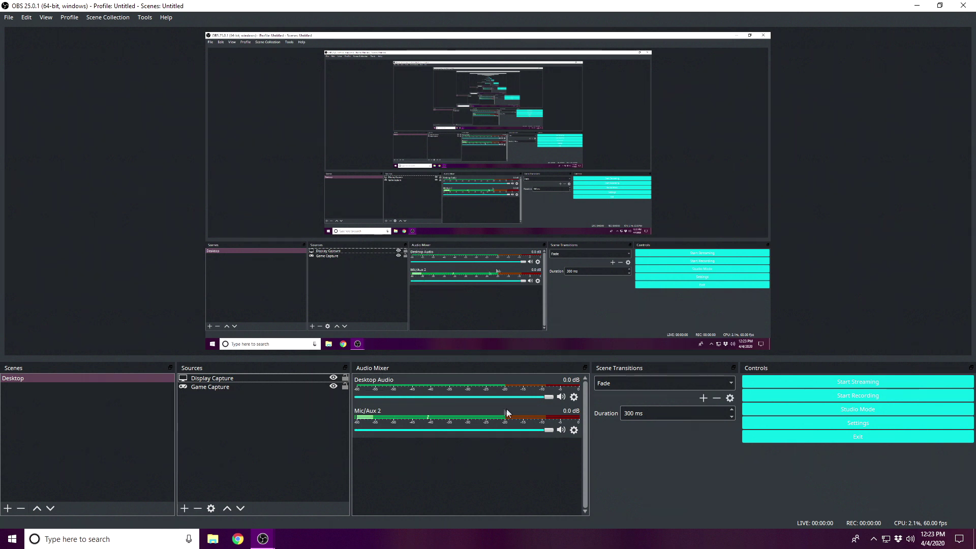
# - Mute Mic/Aux 2 in the audio mixer and accept Default as the device for Desktop Audio
pyautogui.click(562, 430)
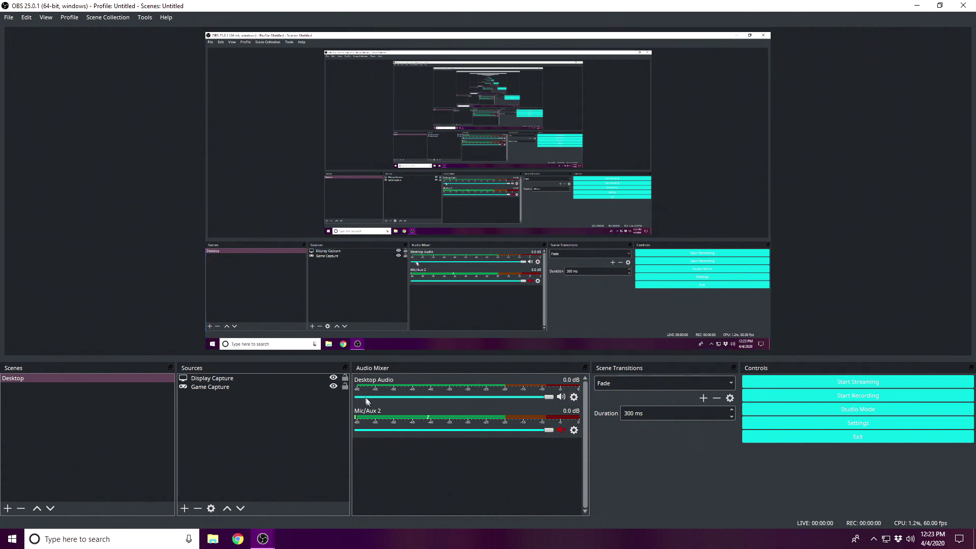
pyautogui.click(574, 397)
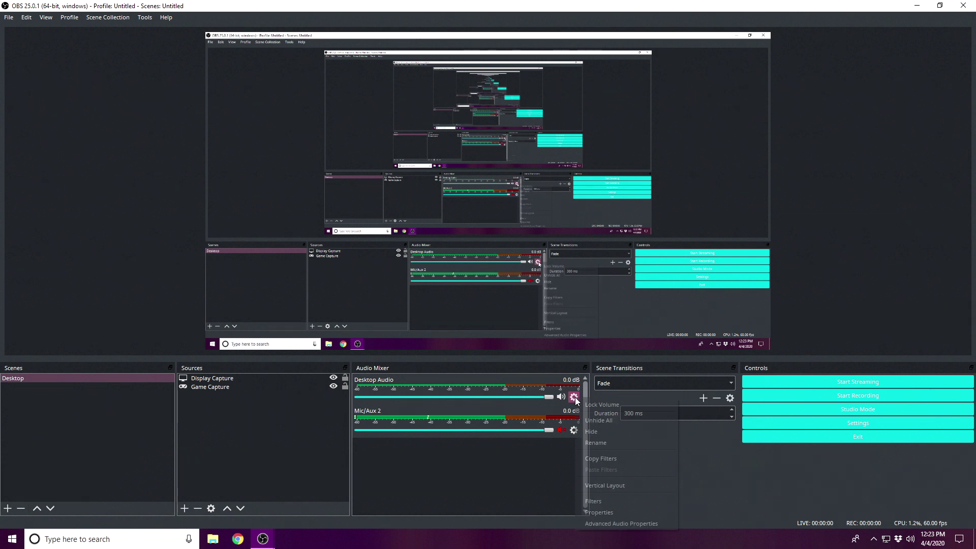
pyautogui.click(606, 513)
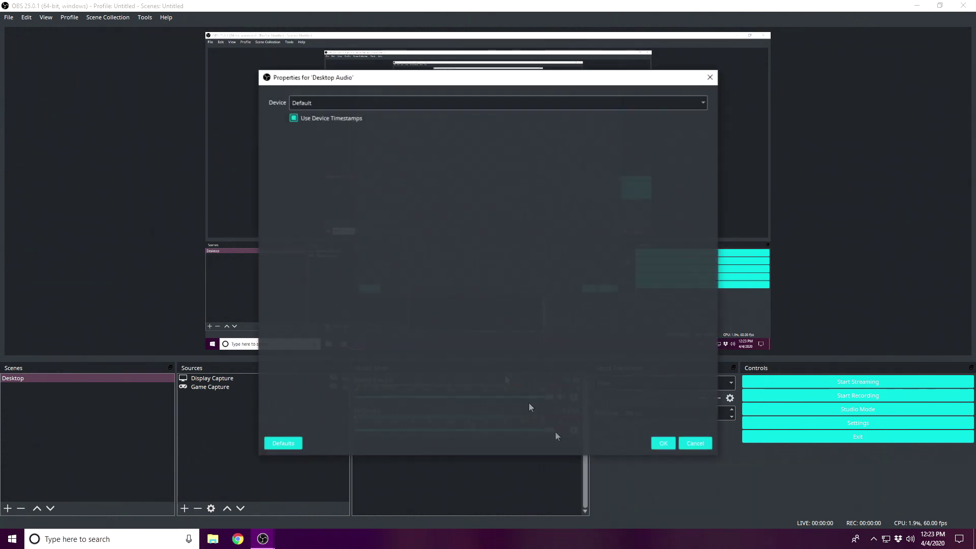
pyautogui.click(335, 105)
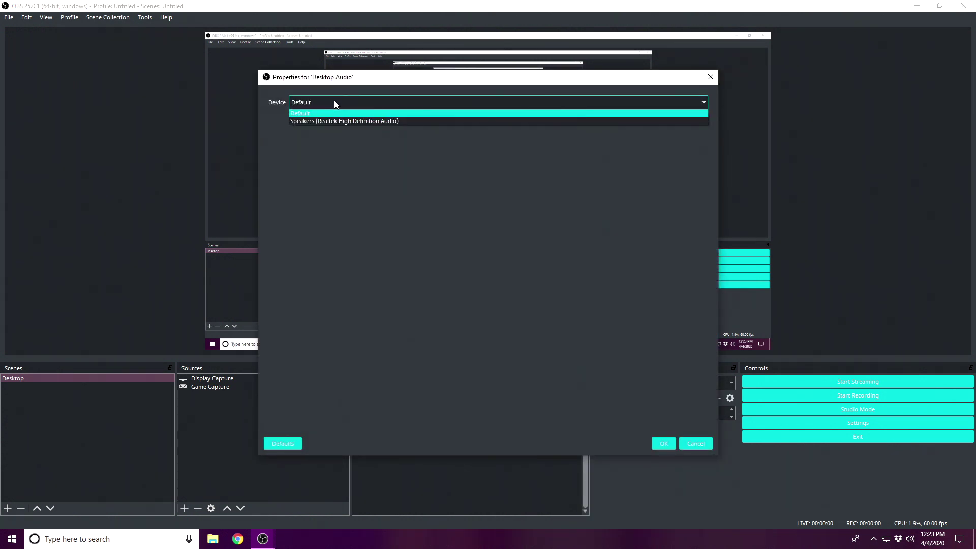
pyautogui.click(300, 115)
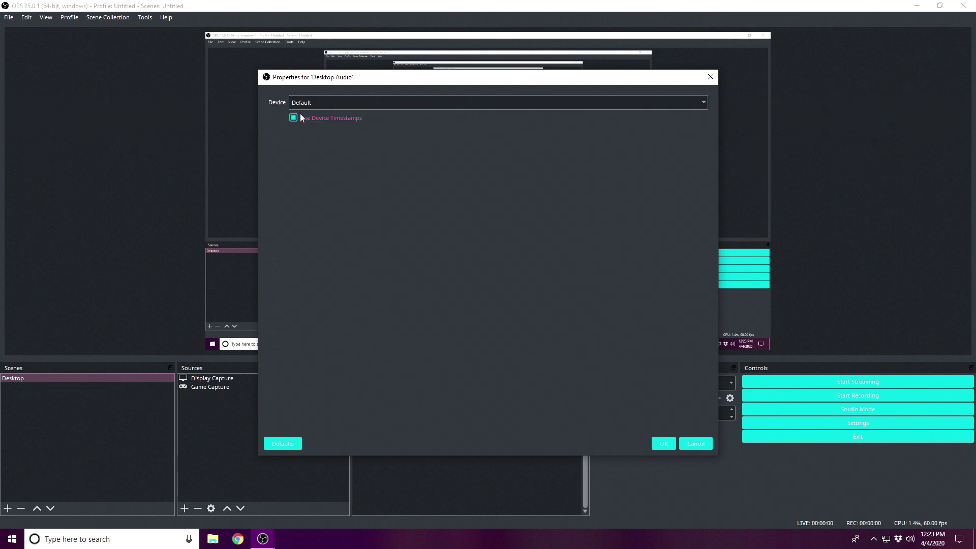
pyautogui.click(660, 443)
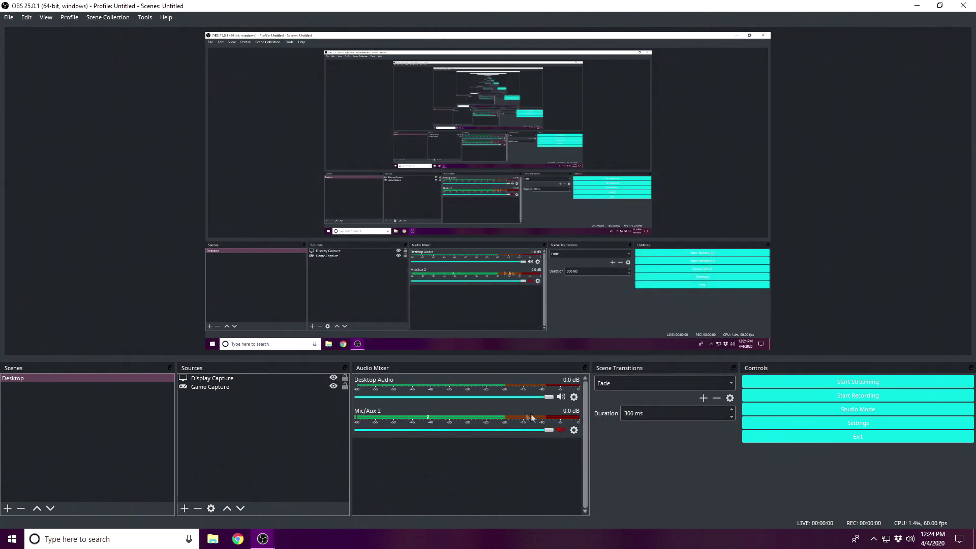
# - Choose "Microphone (Samson GoMic)" as the device for Mic/Aux 2 and accept its properties
pyautogui.click(573, 430)
pyautogui.click(600, 416)
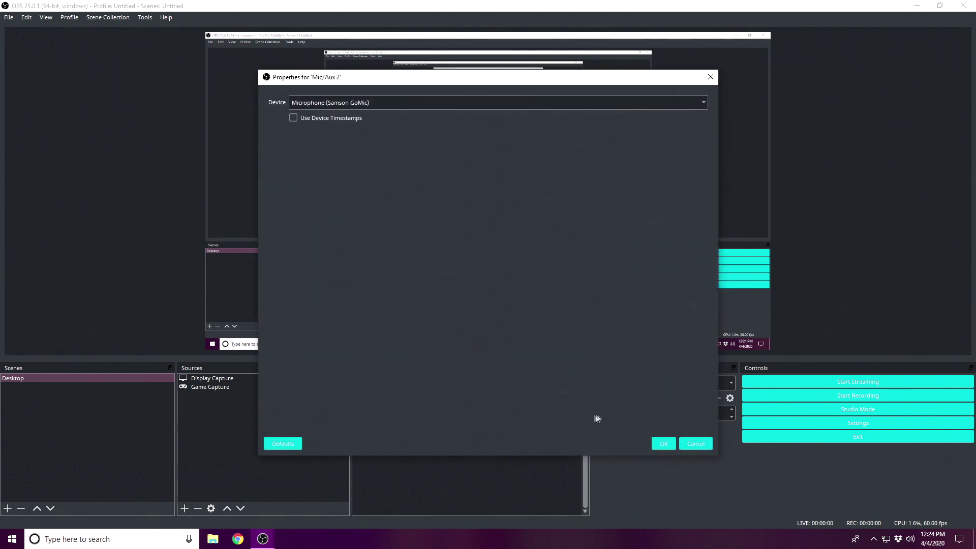
pyautogui.click(325, 102)
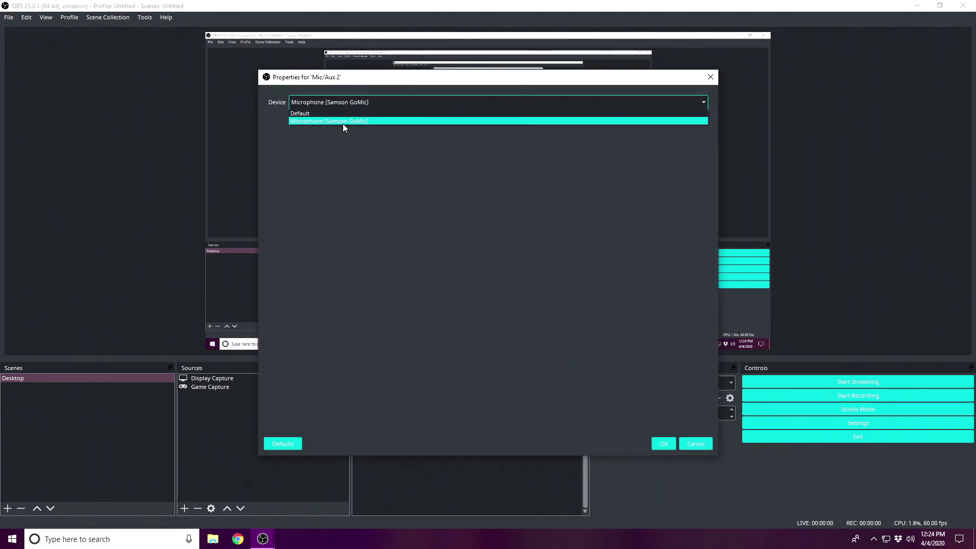
pyautogui.click(338, 124)
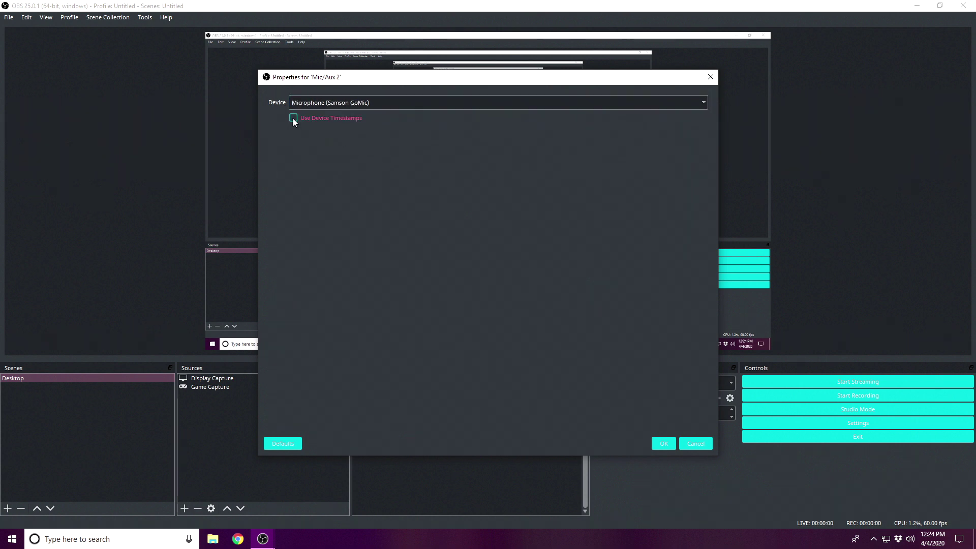
pyautogui.click(663, 443)
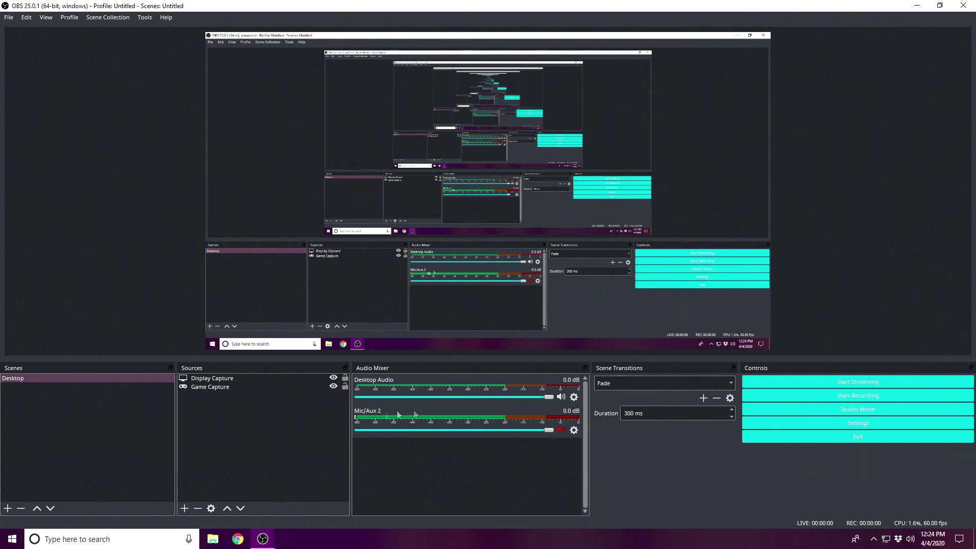
pyautogui.click(573, 431)
pyautogui.click(556, 463)
# - Open the program settings, move the window aside, and look through the available interface languages
pyautogui.click(852, 426)
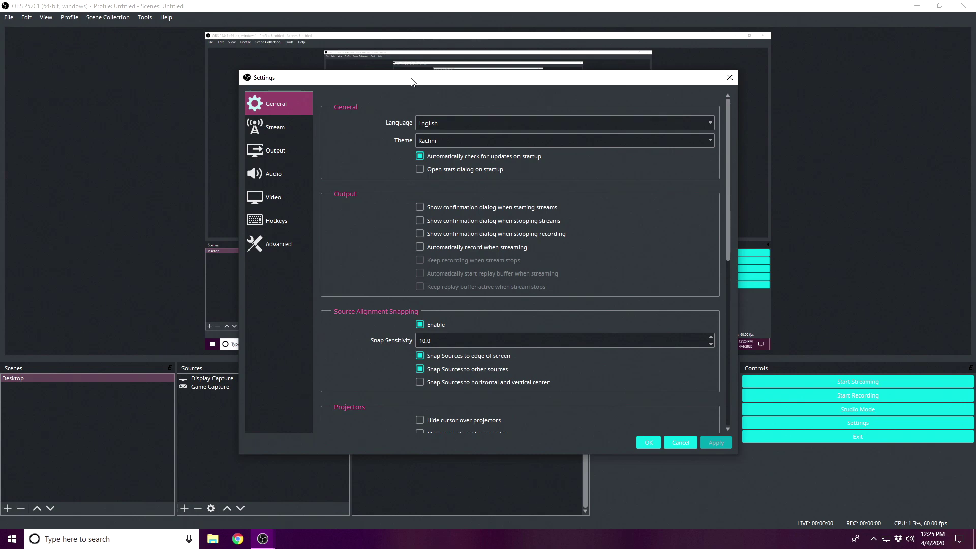
pyautogui.moveTo(412, 81); pyautogui.dragTo(229, 28)
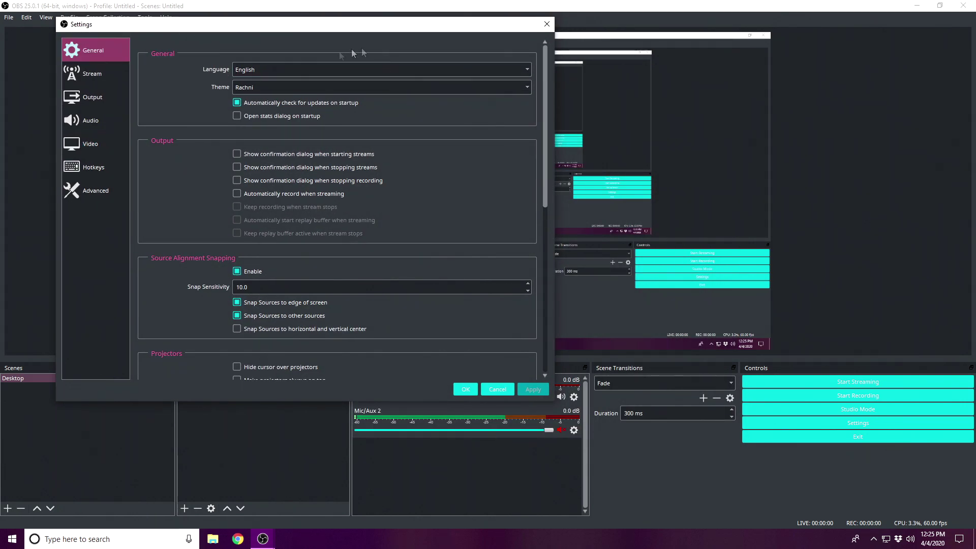
pyautogui.click(266, 70)
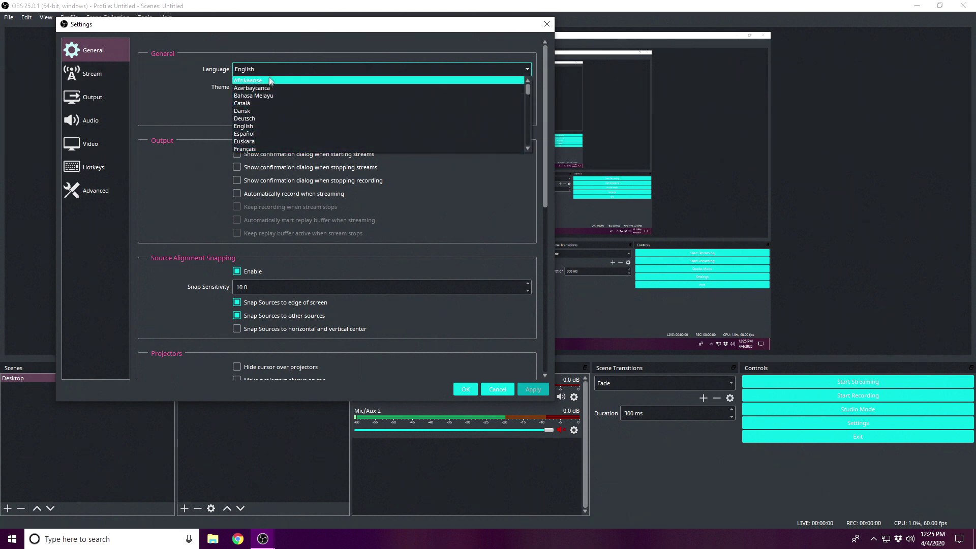
pyautogui.click(259, 68)
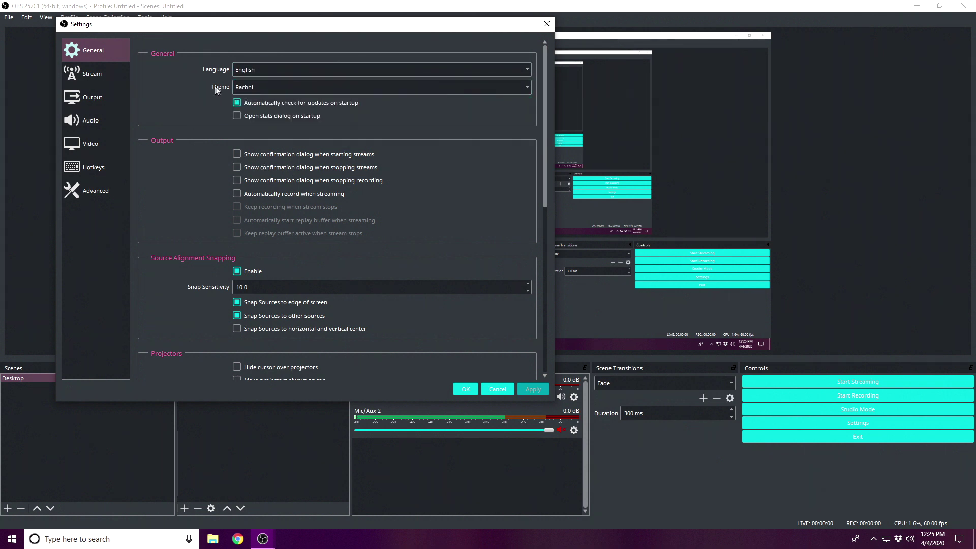
# - Try the System, Dark (Default) and Acri themes, and set the theme back to Rachni
pyautogui.click(255, 85)
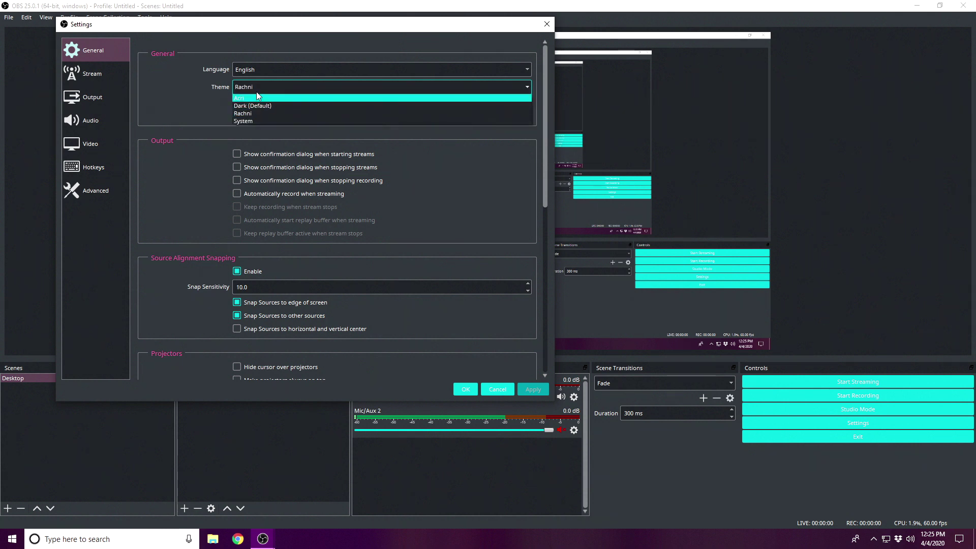
pyautogui.click(255, 118)
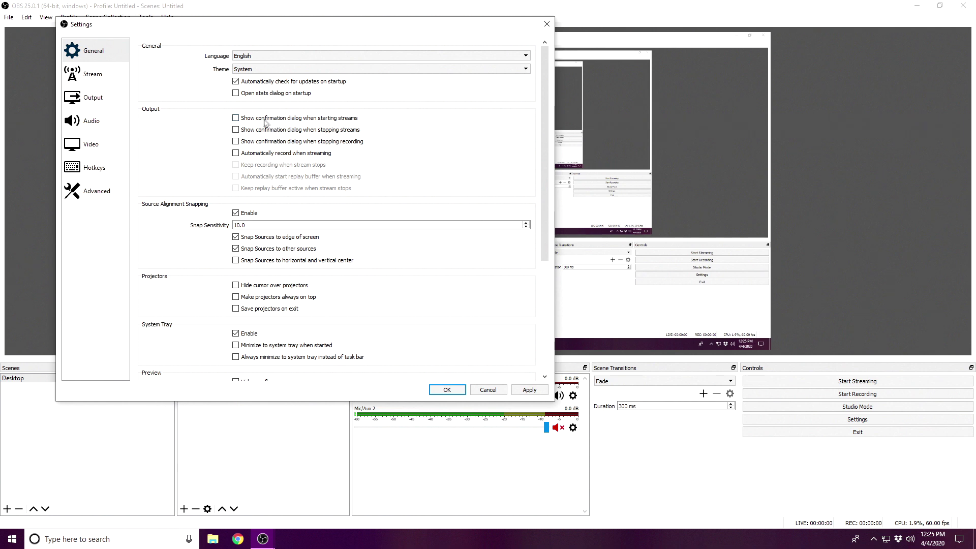
pyautogui.click(253, 70)
pyautogui.click(252, 84)
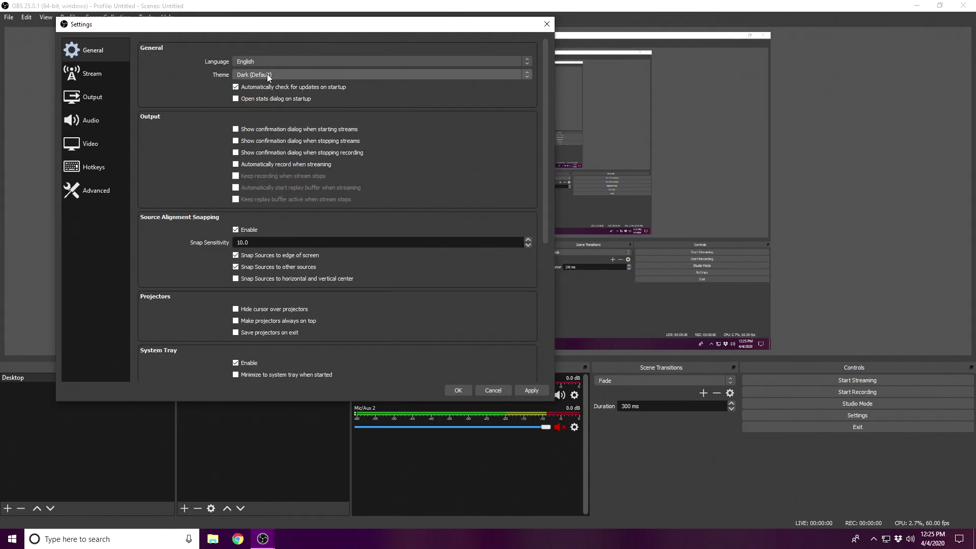
pyautogui.click(255, 75)
pyautogui.click(253, 82)
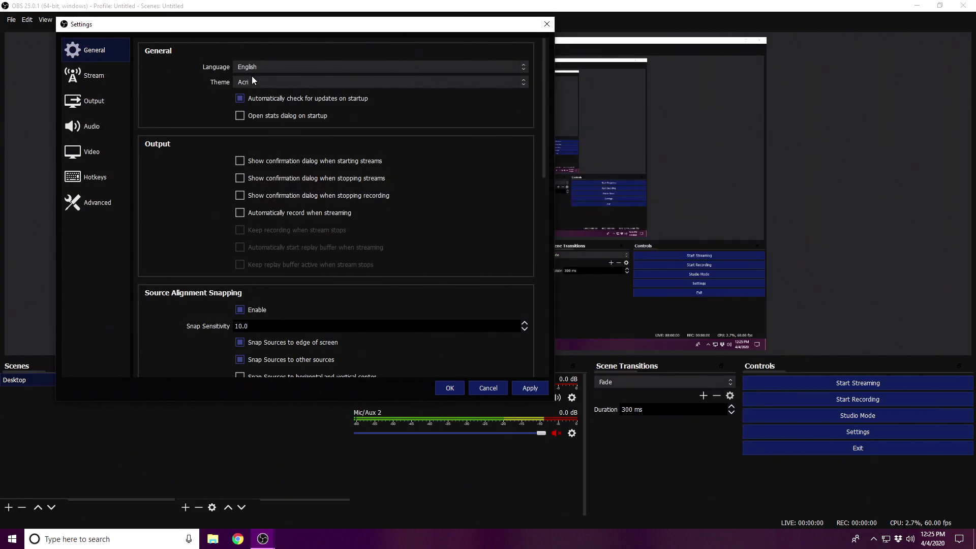
pyautogui.click(263, 82)
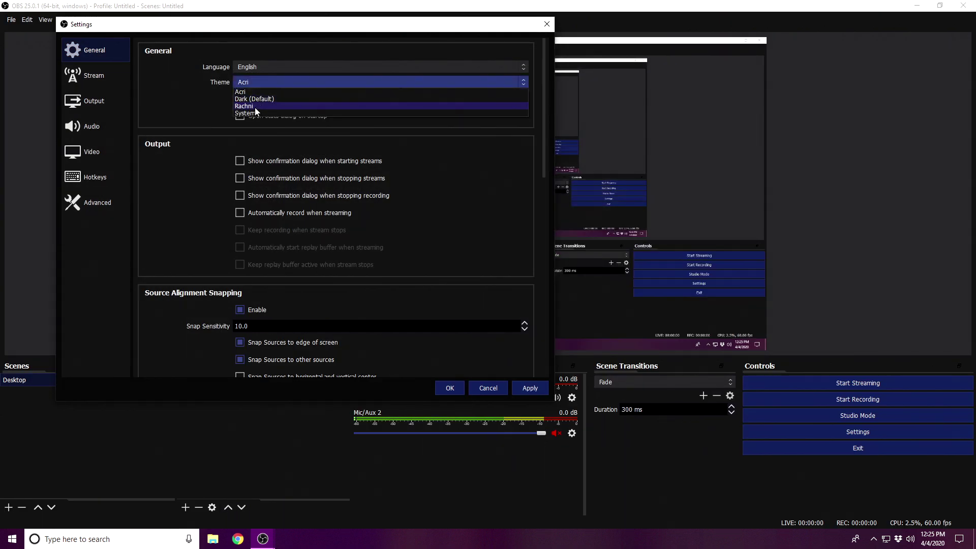
pyautogui.click(254, 103)
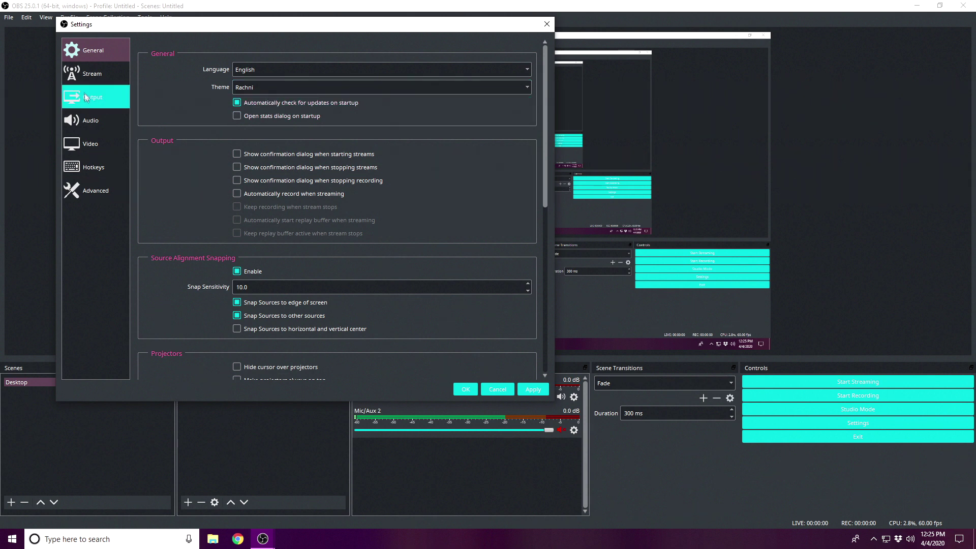
# - Look through the available streaming services in the Stream settings and open the Output settings
pyautogui.click(104, 74)
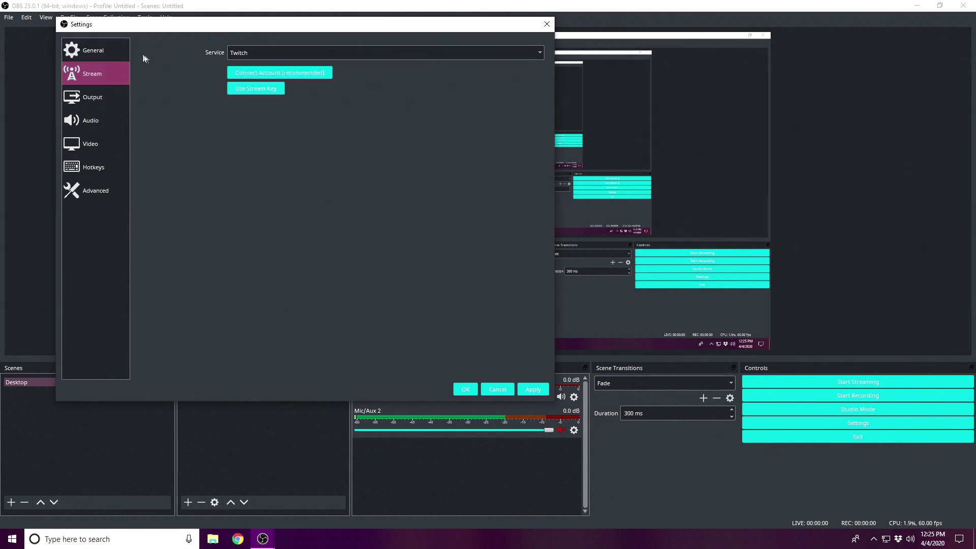
pyautogui.click(255, 54)
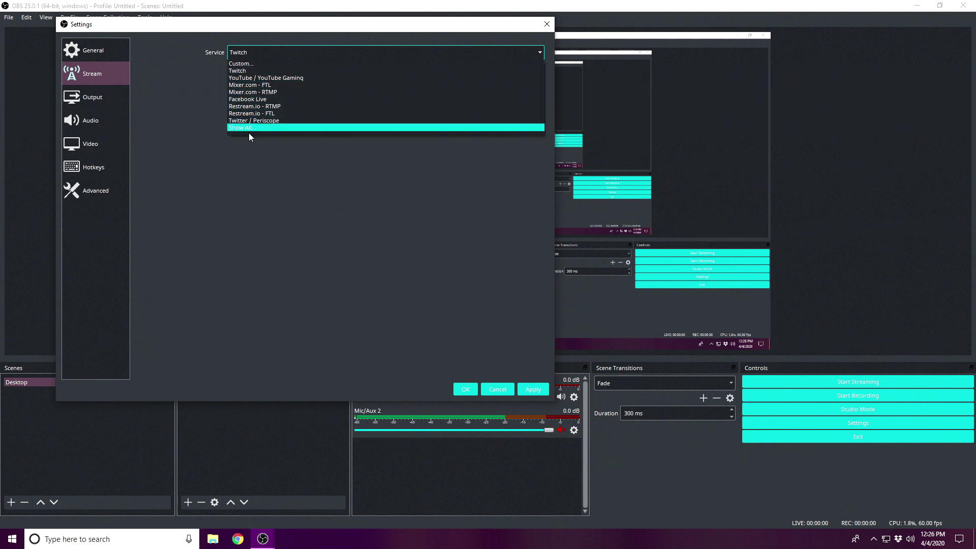
pyautogui.click(244, 50)
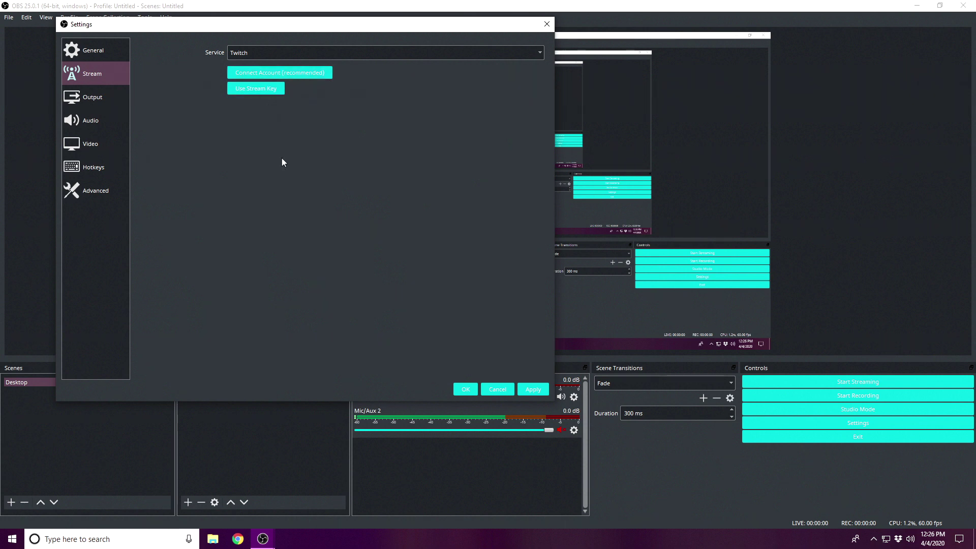
pyautogui.click(92, 98)
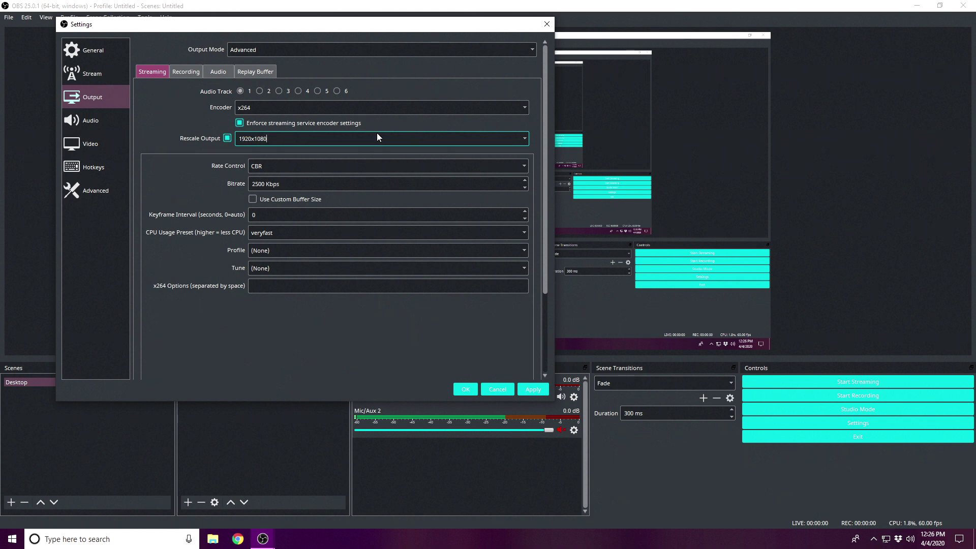
# - Choose 1920x1080 for the rescaled streaming output and set the streaming encoder to NVIDIA NVENC H.264 (new)
pyautogui.click(525, 138)
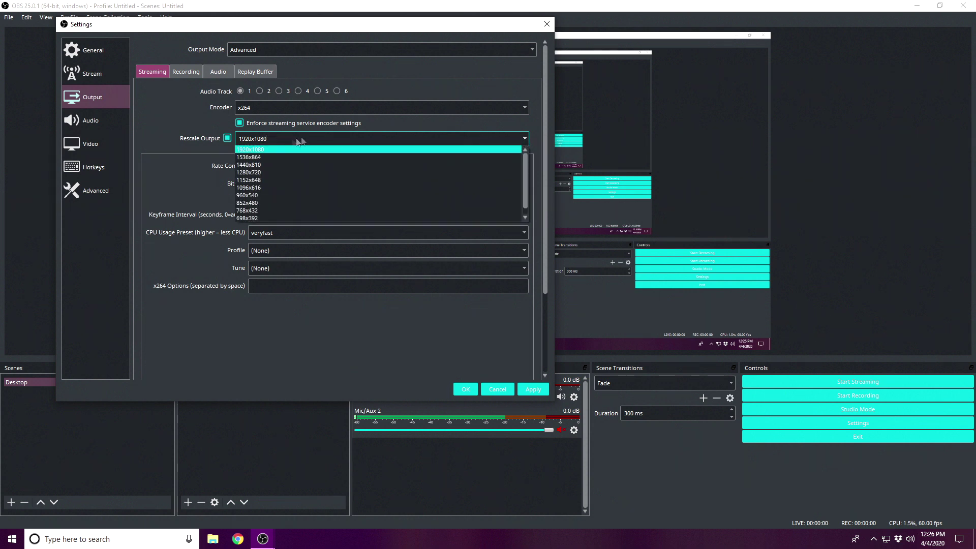
pyautogui.click(269, 153)
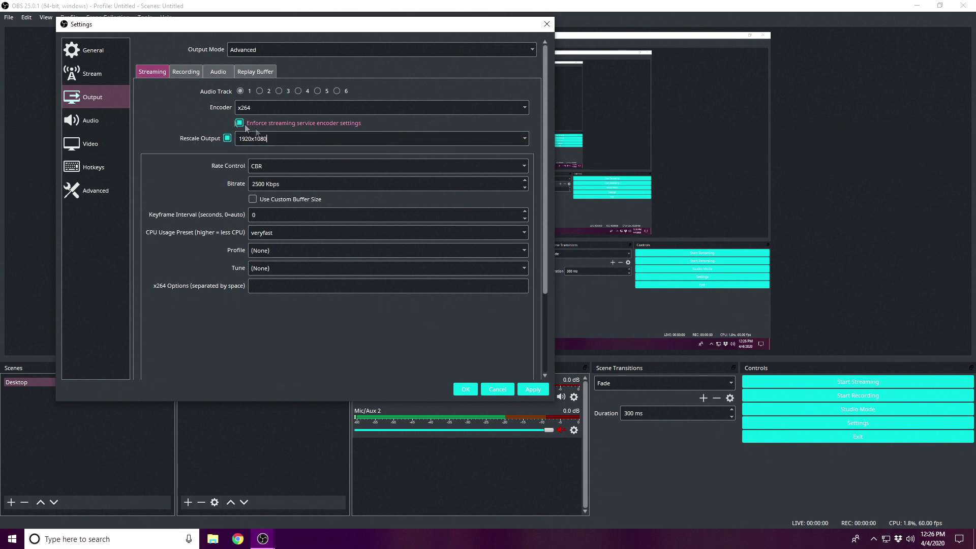
pyautogui.click(268, 108)
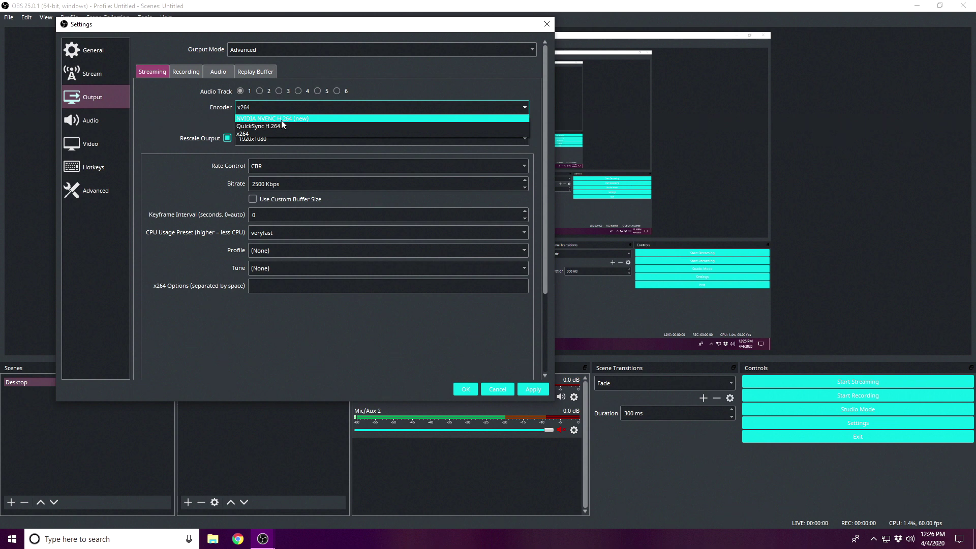
pyautogui.click(281, 120)
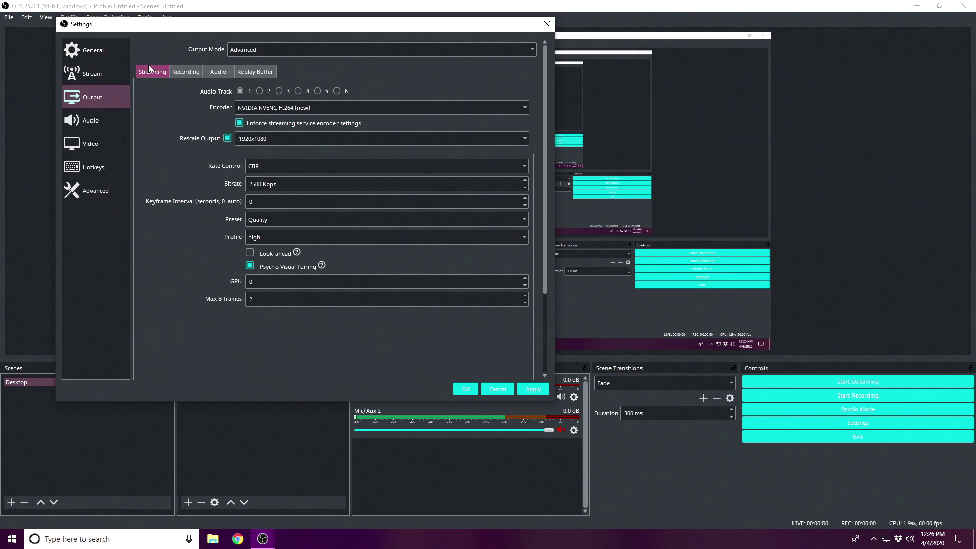
pyautogui.moveTo(263, 183); pyautogui.dragTo(240, 181)
pyautogui.click(187, 176)
# - Open the recording output settings and look through them
pyautogui.click(184, 72)
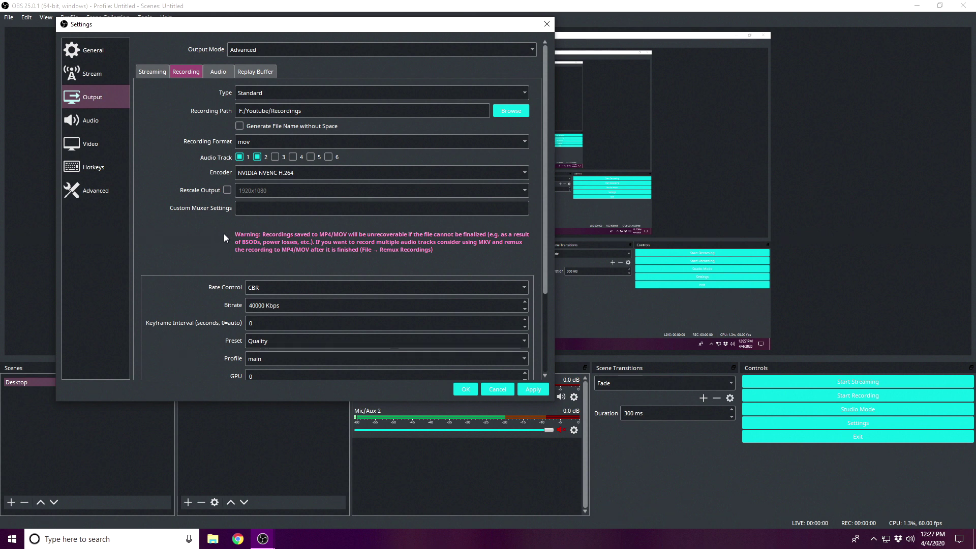
pyautogui.scroll(-3, 200, 264)
pyautogui.scroll(3, 203, 264)
# - Try the mkv and mov recording formats, and set the recording format to mp4
pyautogui.click(264, 141)
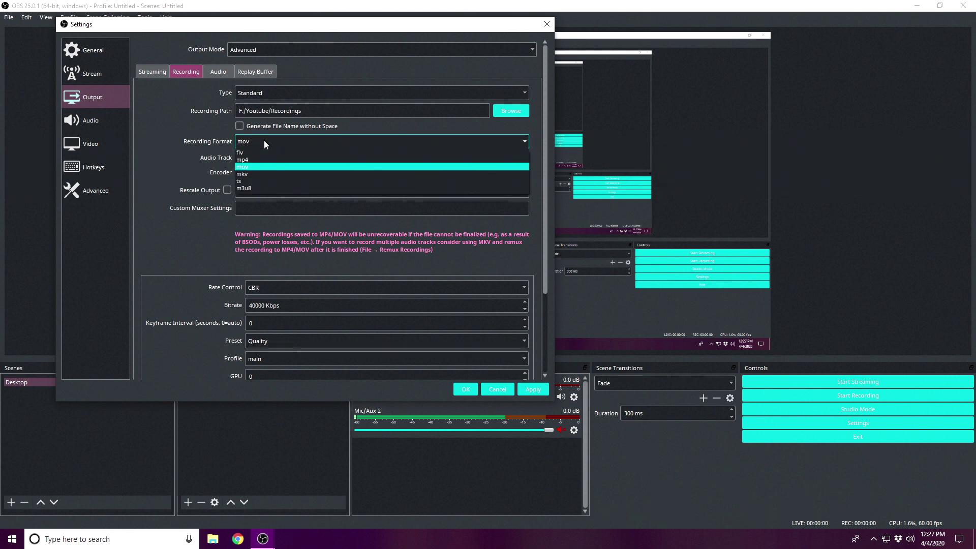
pyautogui.click(249, 174)
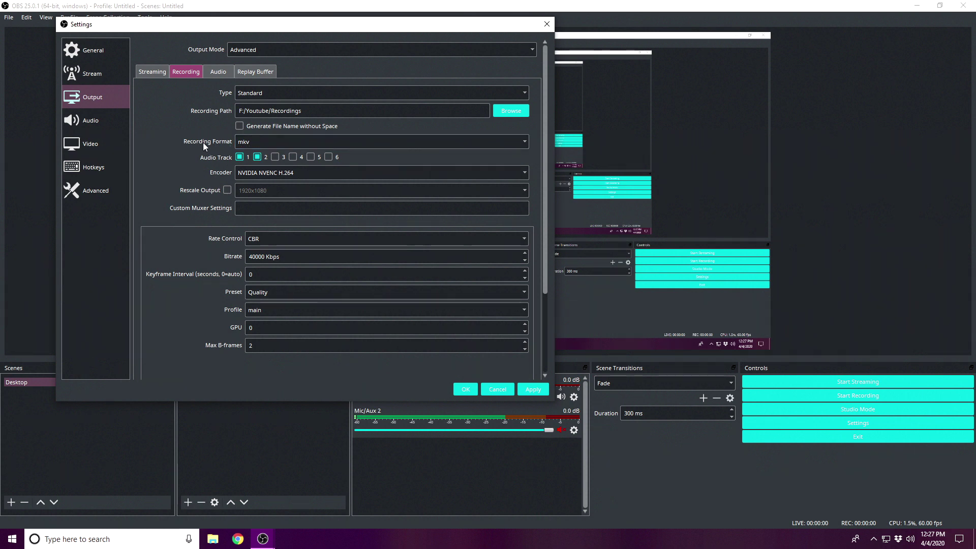
pyautogui.click(257, 139)
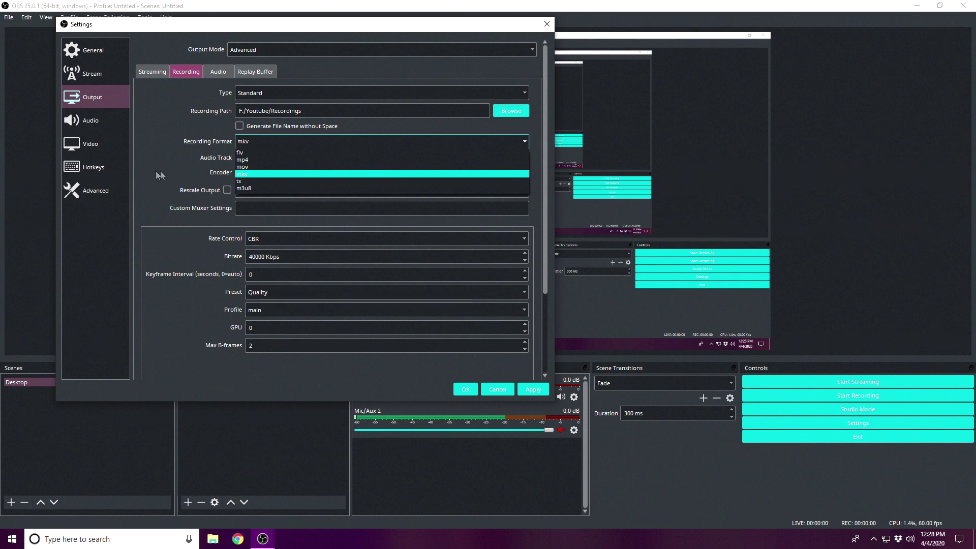
pyautogui.click(254, 167)
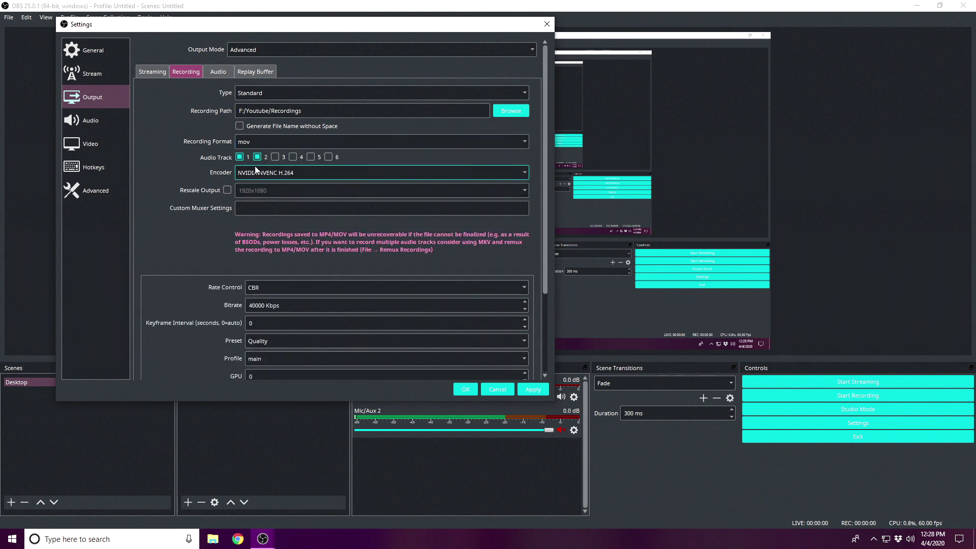
pyautogui.click(258, 143)
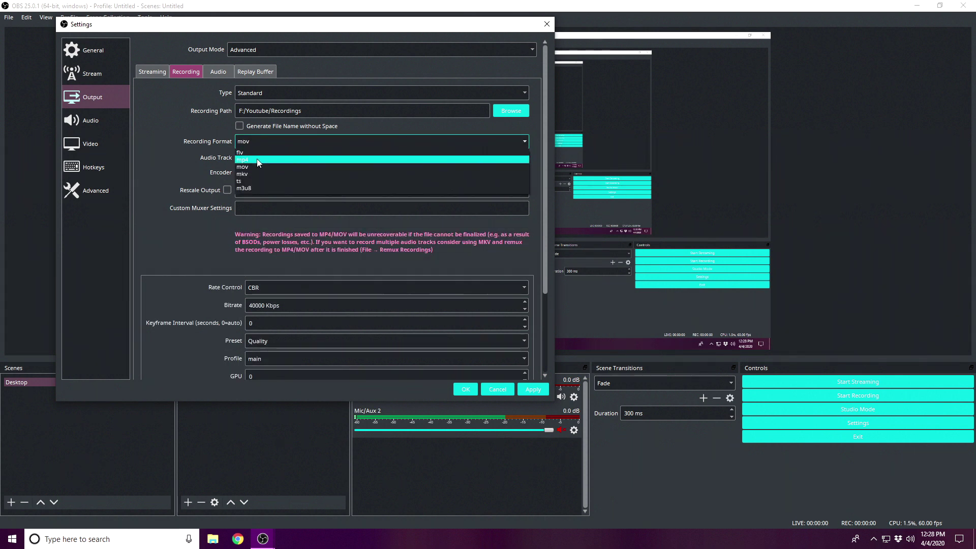
pyautogui.click(258, 161)
pyautogui.click(263, 142)
pyautogui.click(252, 161)
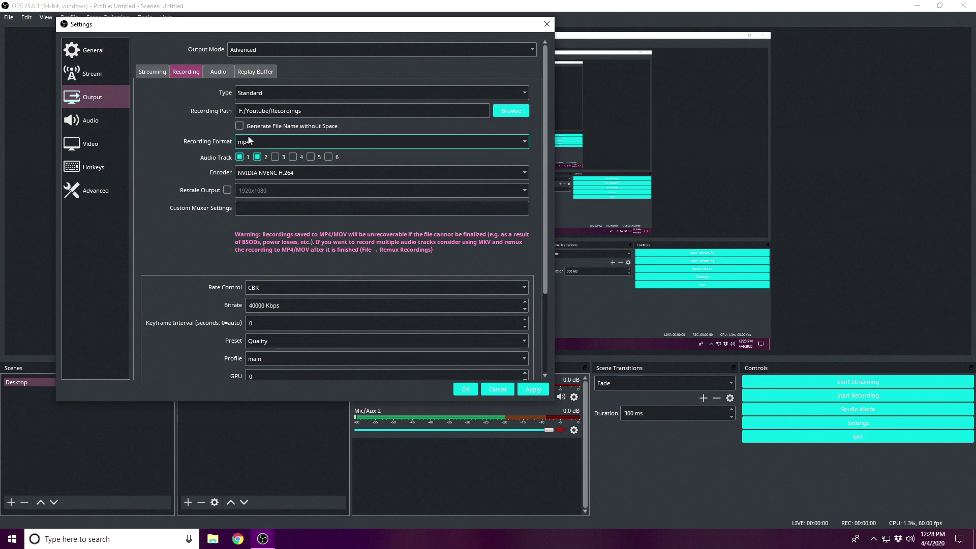
pyautogui.click(258, 139)
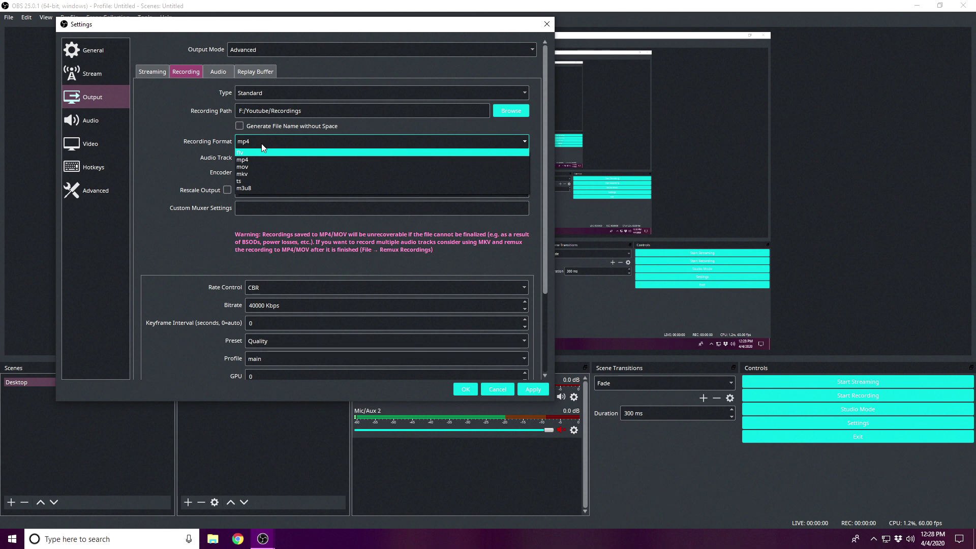
pyautogui.click(253, 166)
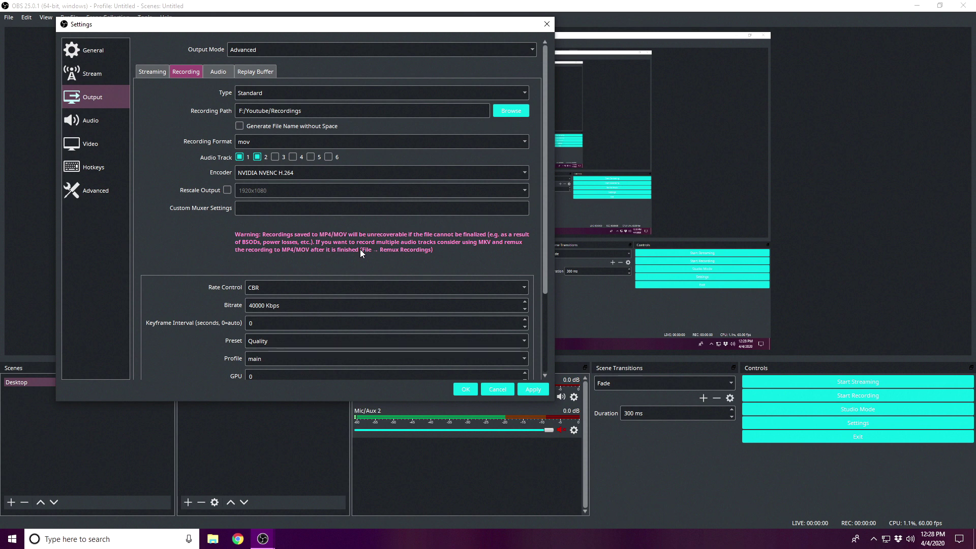
pyautogui.scroll(1, 282, 143)
# - Check the available recording encoders, keeping NVIDIA NVENC H.264, and set the recording bitrate to 20000 Kbps
pyautogui.click(266, 175)
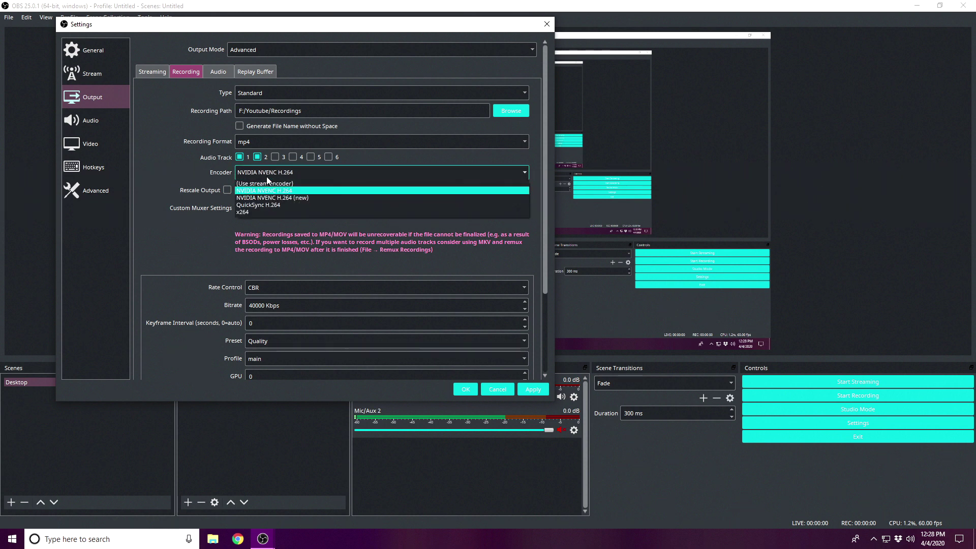
pyautogui.click(265, 173)
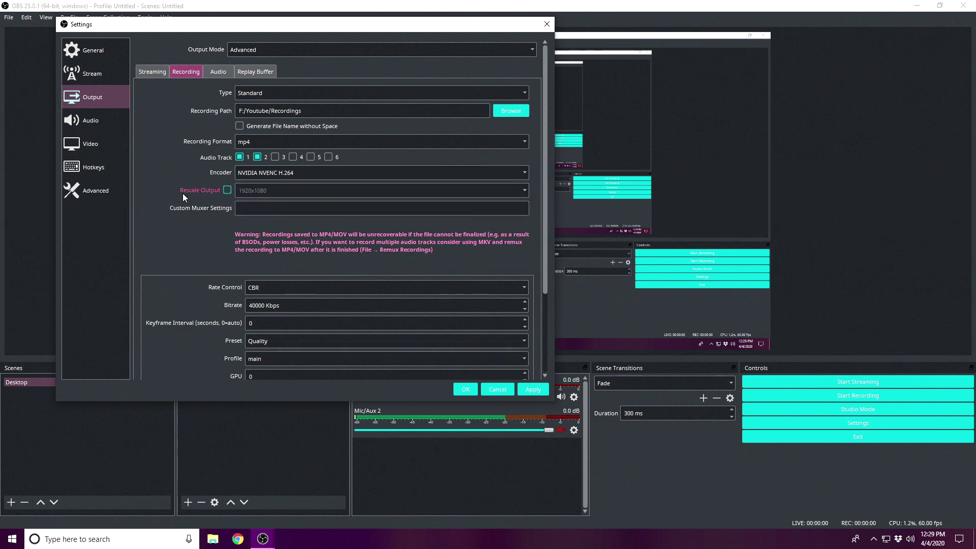
pyautogui.scroll(-2, 215, 236)
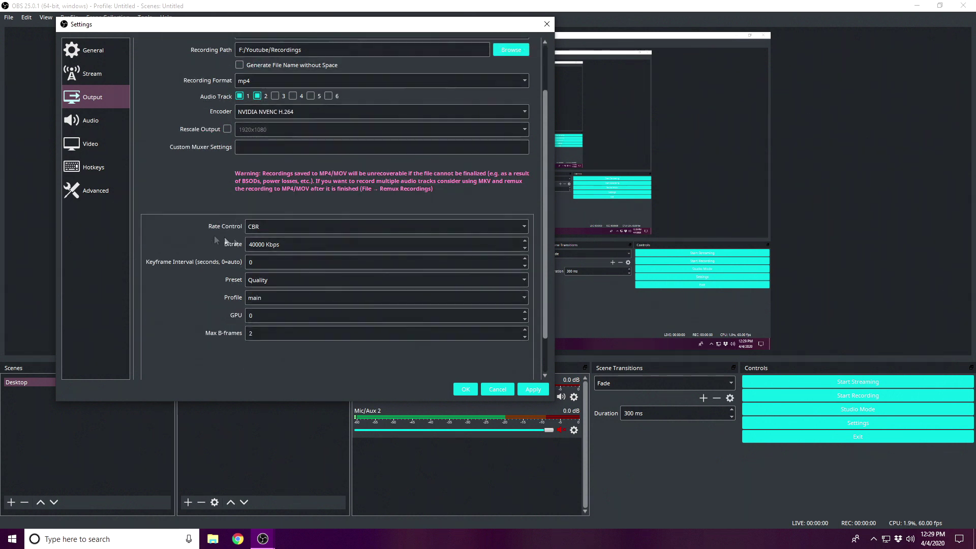
pyautogui.moveTo(253, 244); pyautogui.dragTo(249, 245)
pyautogui.write('16')
pyautogui.hotkey('ctrl', 'a')
pyautogui.moveTo(253, 244); pyautogui.dragTo(248, 245)
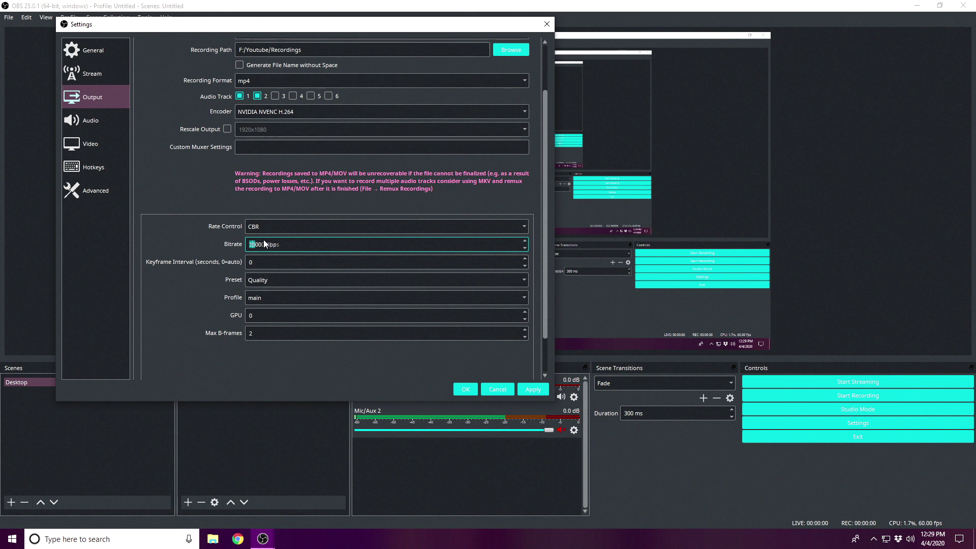
pyautogui.click(210, 231)
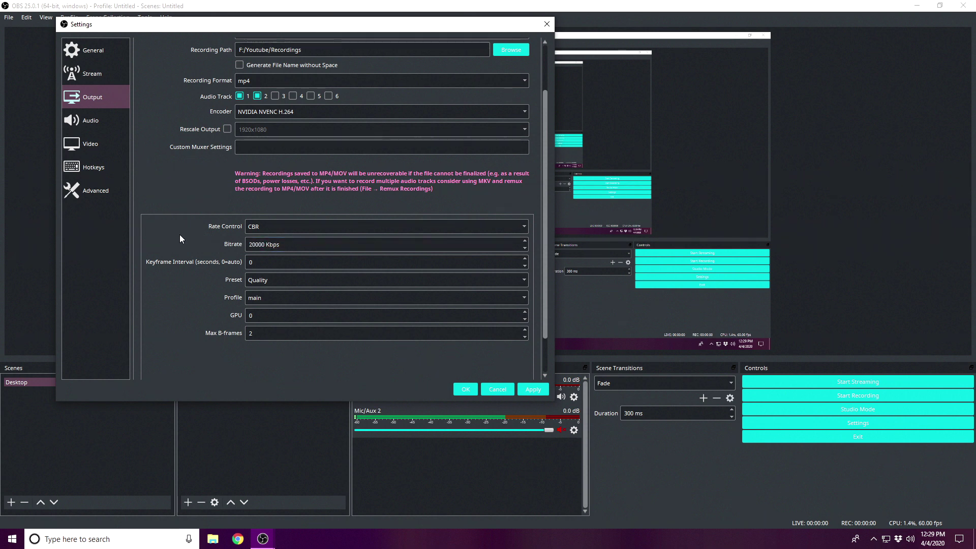
pyautogui.click(259, 245)
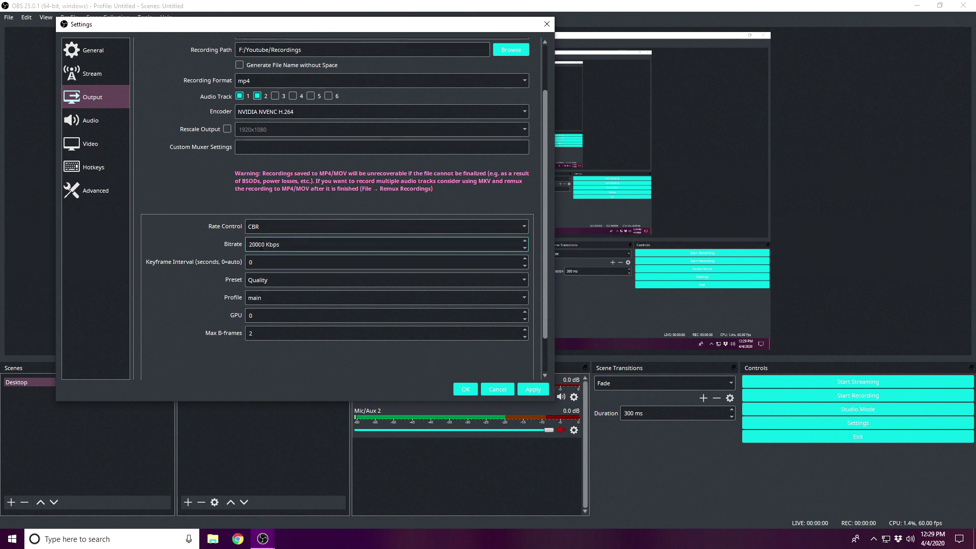
pyautogui.click(190, 235)
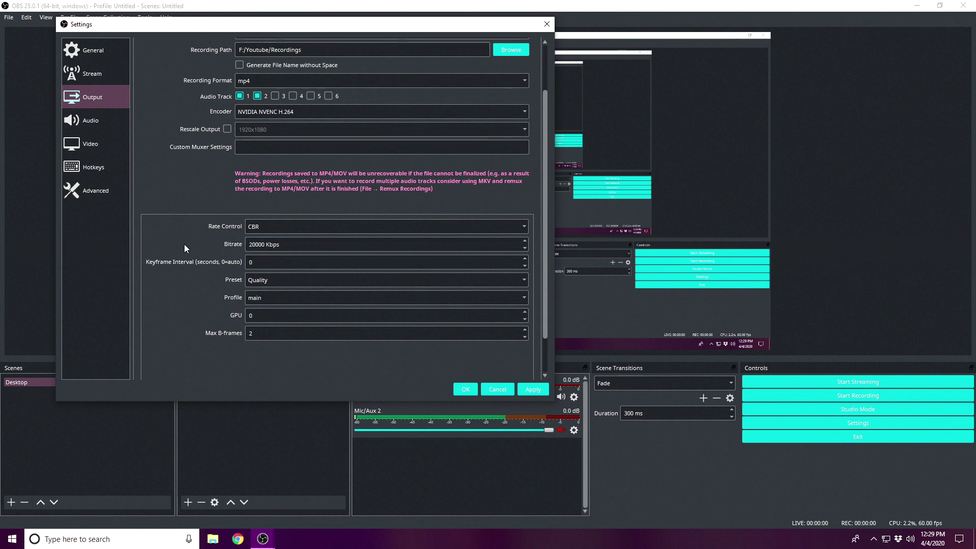
# - Open the Audio settings and check the devices available for Mic/Auxiliary Audio 2
pyautogui.click(90, 121)
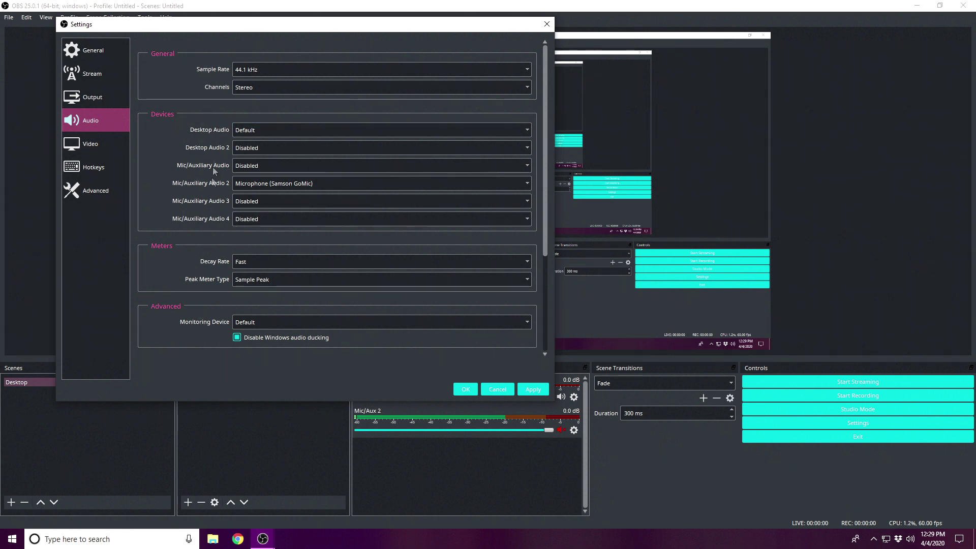
pyautogui.click(277, 184)
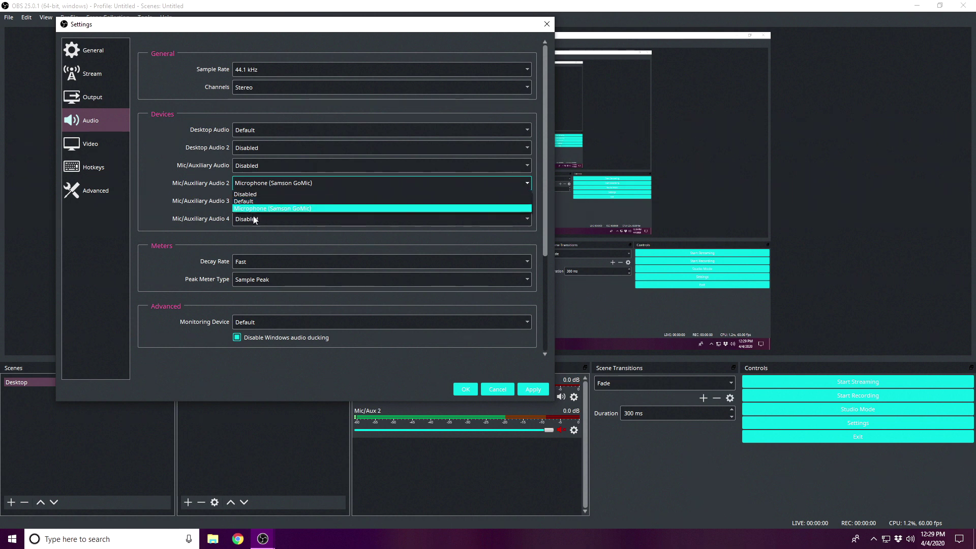
pyautogui.click(259, 183)
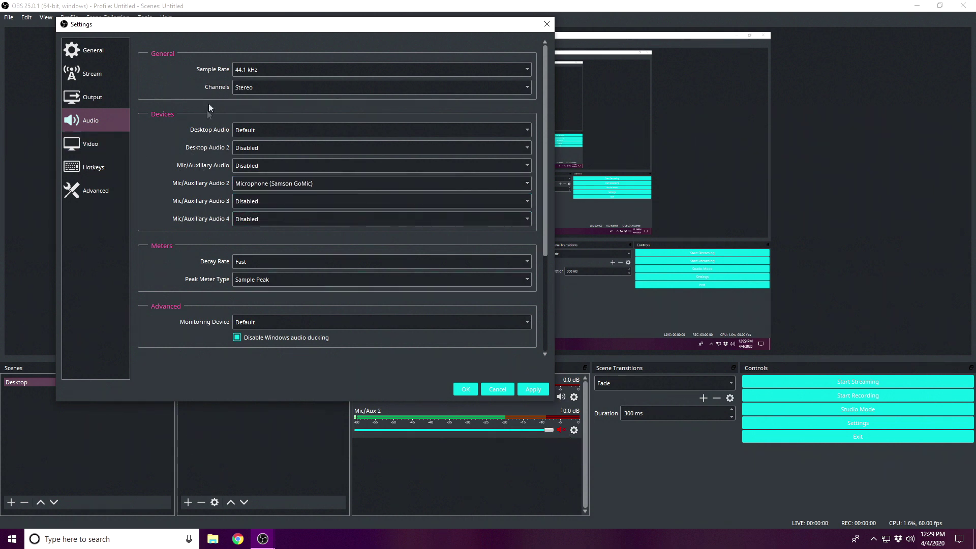
# - Open the Video settings and check the base (canvas) and output (scaled) resolutions
pyautogui.click(81, 146)
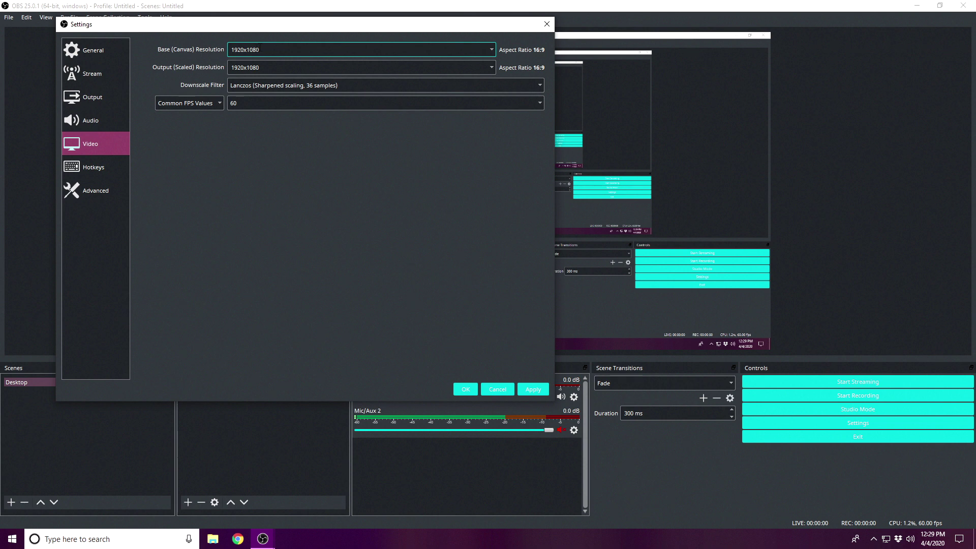
pyautogui.moveTo(260, 50); pyautogui.dragTo(227, 51)
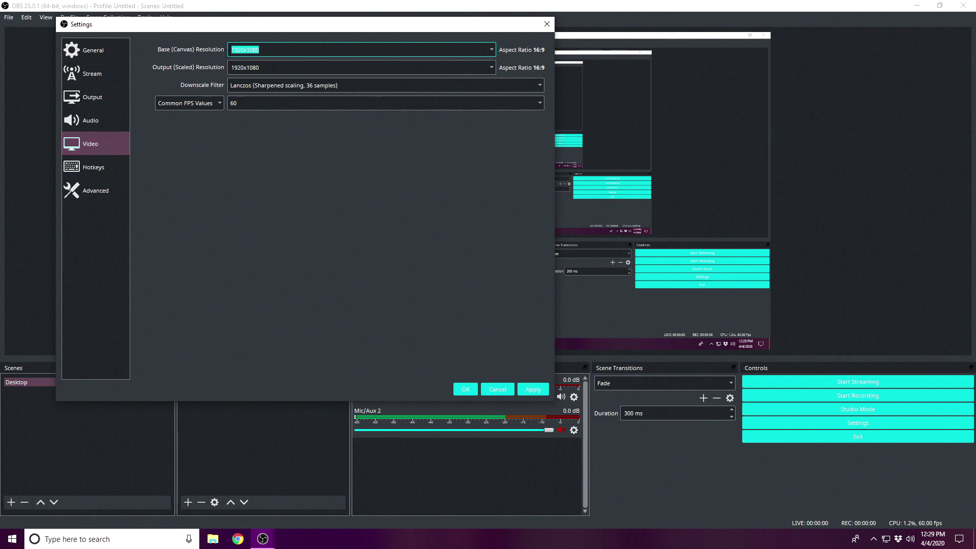
pyautogui.click(276, 49)
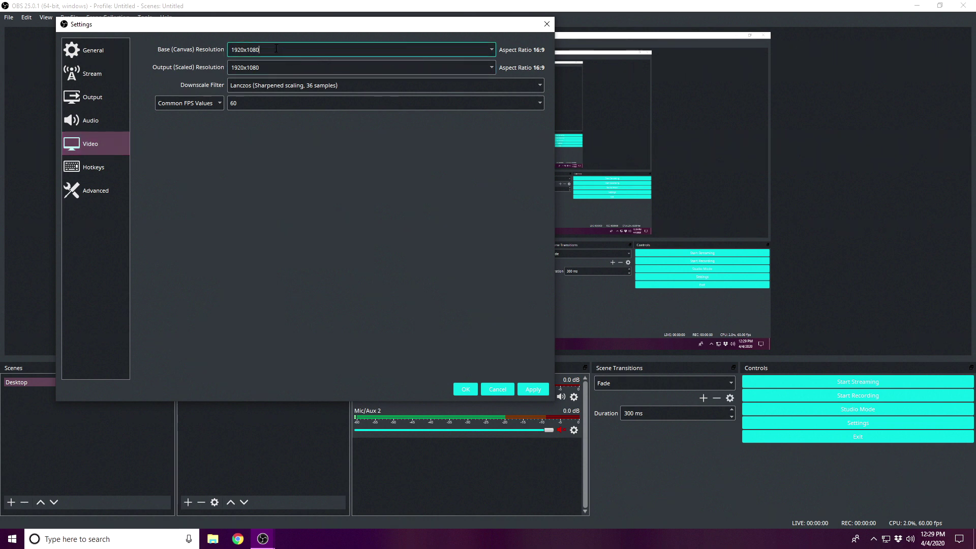
pyautogui.click(492, 52)
pyautogui.click(492, 50)
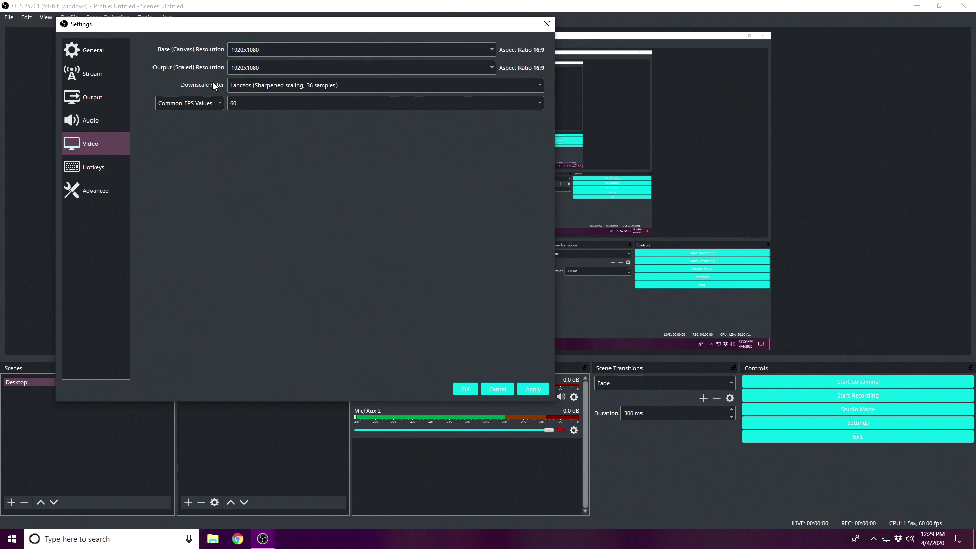
pyautogui.moveTo(276, 50); pyautogui.dragTo(213, 51)
pyautogui.click(275, 67)
# - Choose Lanczos (Sharpened scaling, 36 samples) as the downscale filter and 60 as the common FPS value
pyautogui.click(274, 86)
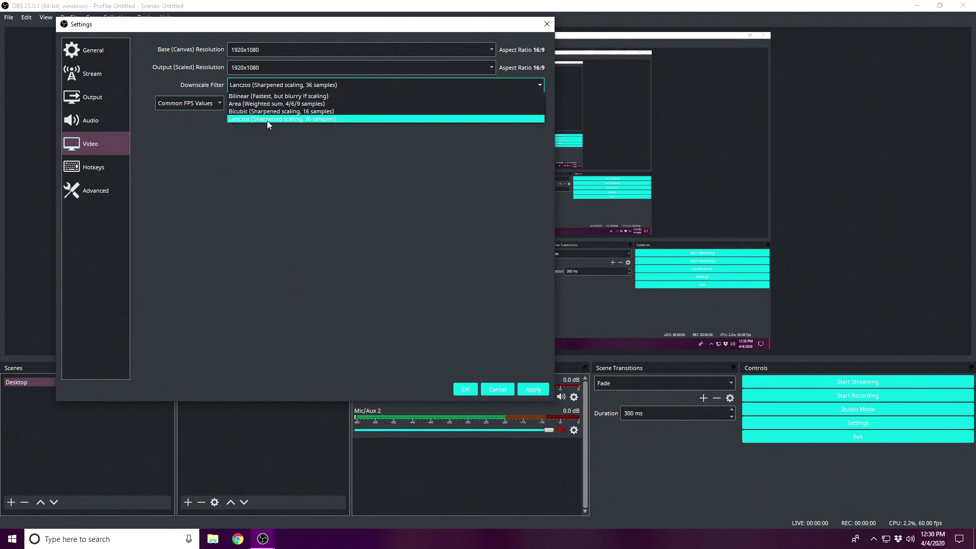
pyautogui.click(267, 121)
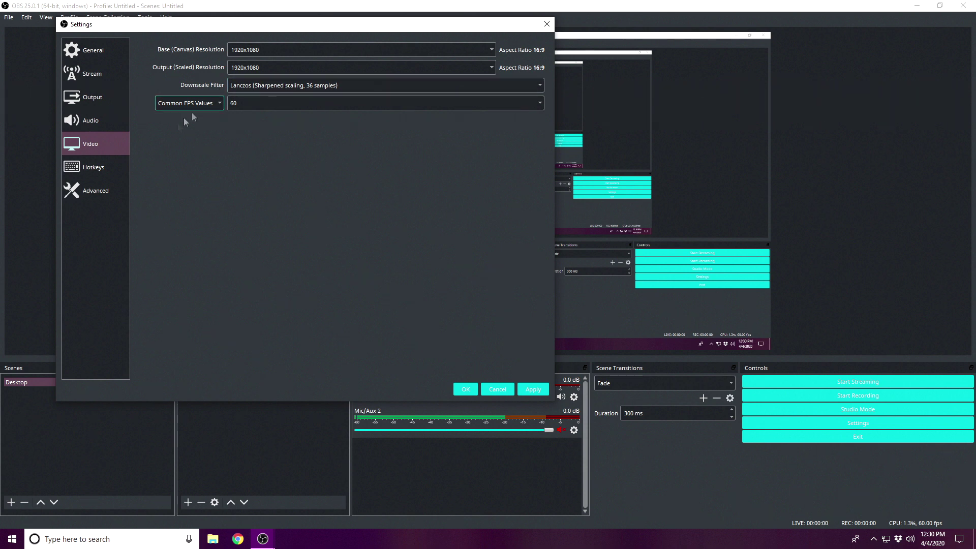
pyautogui.click(251, 104)
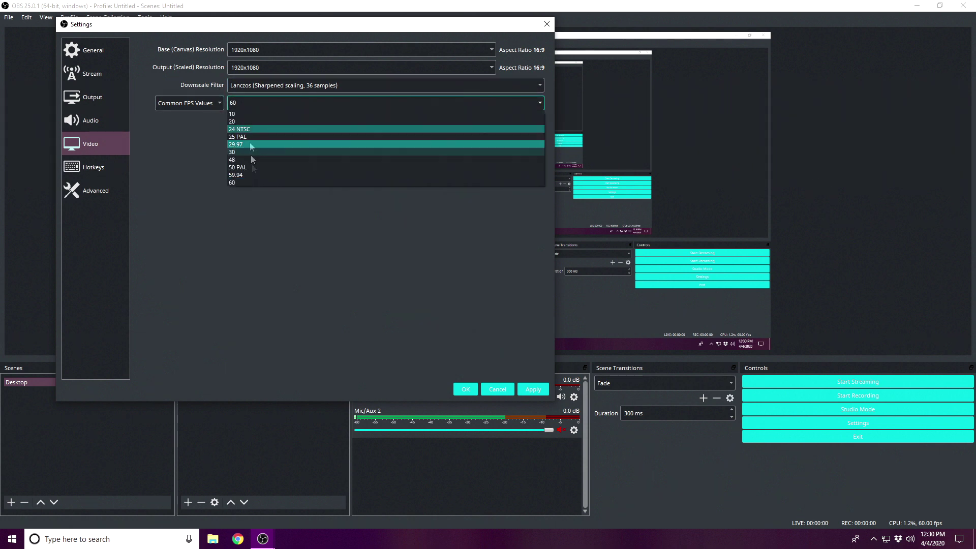
pyautogui.click(248, 182)
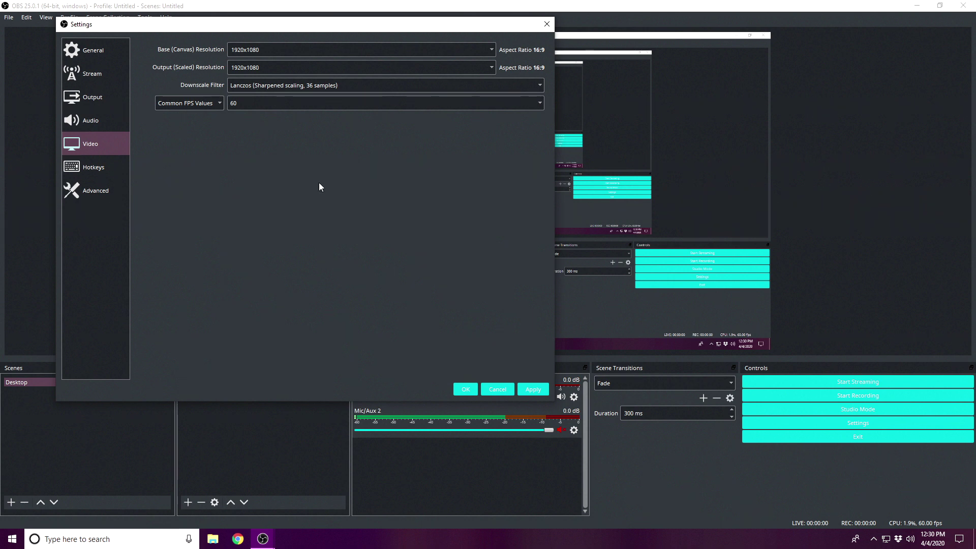
# - Look through the Hotkeys and Advanced settings, and apply and accept all the settings changes
pyautogui.click(104, 170)
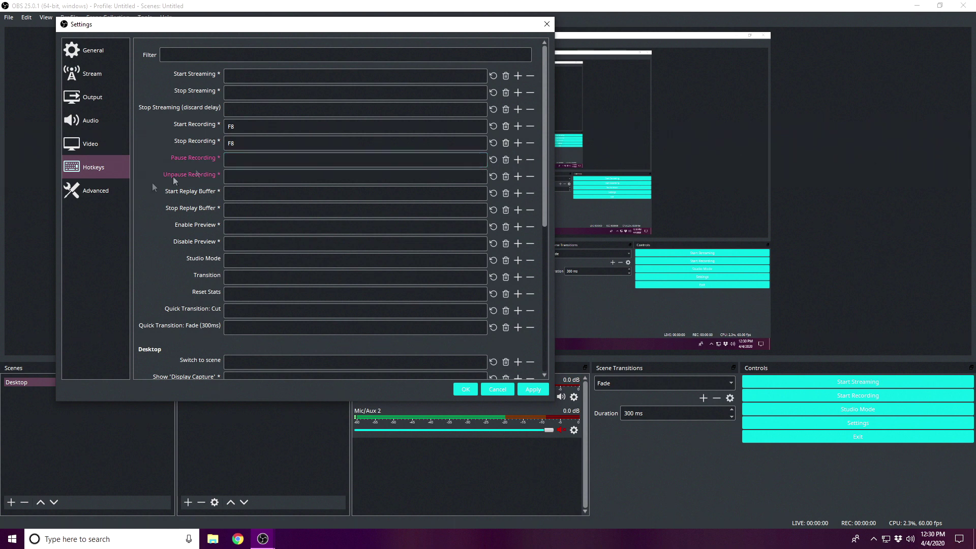
pyautogui.click(83, 197)
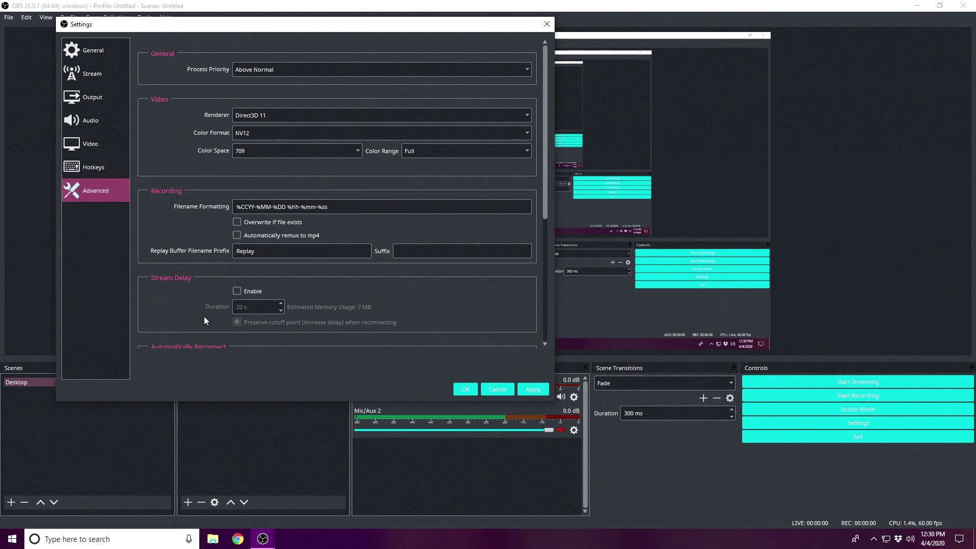
pyautogui.click(526, 389)
pyautogui.click(466, 390)
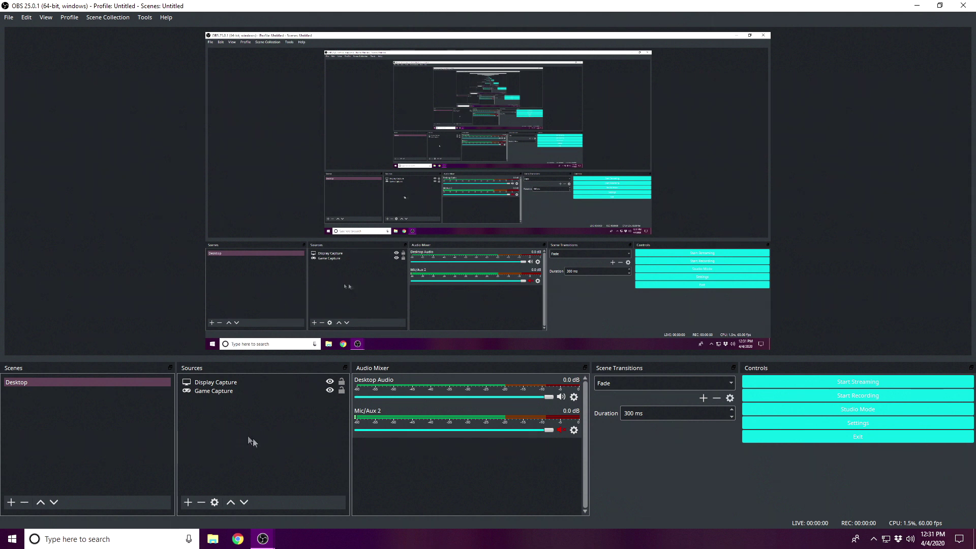
# - Add a new Video Capture Device source to the Desktop scene, keeping its default name
pyautogui.rightClick(222, 423)
pyautogui.moveTo(226, 427)
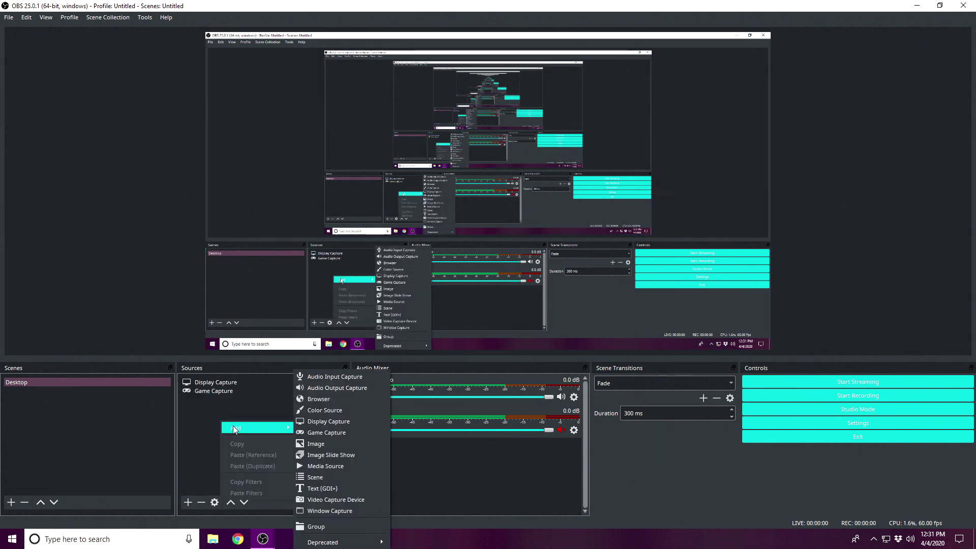
pyautogui.click(337, 501)
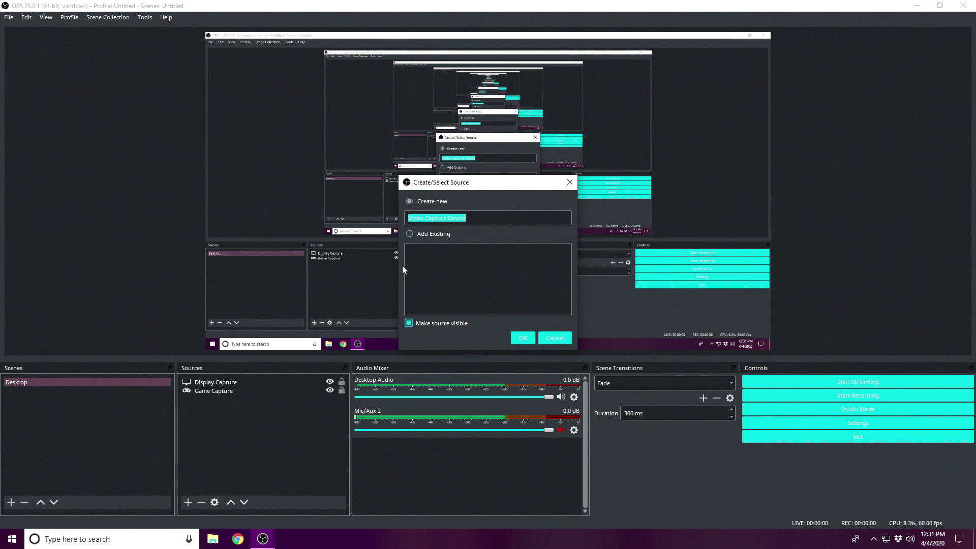
pyautogui.click(523, 338)
pyautogui.moveTo(443, 85); pyautogui.dragTo(212, 23)
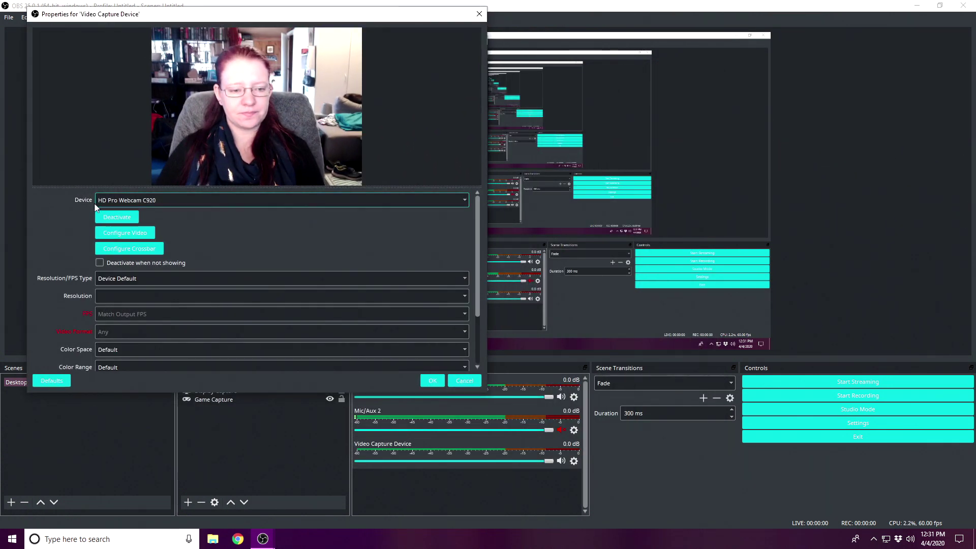
# - Try Logi Capture as the video capture device, and switch back to HD Pro Webcam C920
pyautogui.click(197, 200)
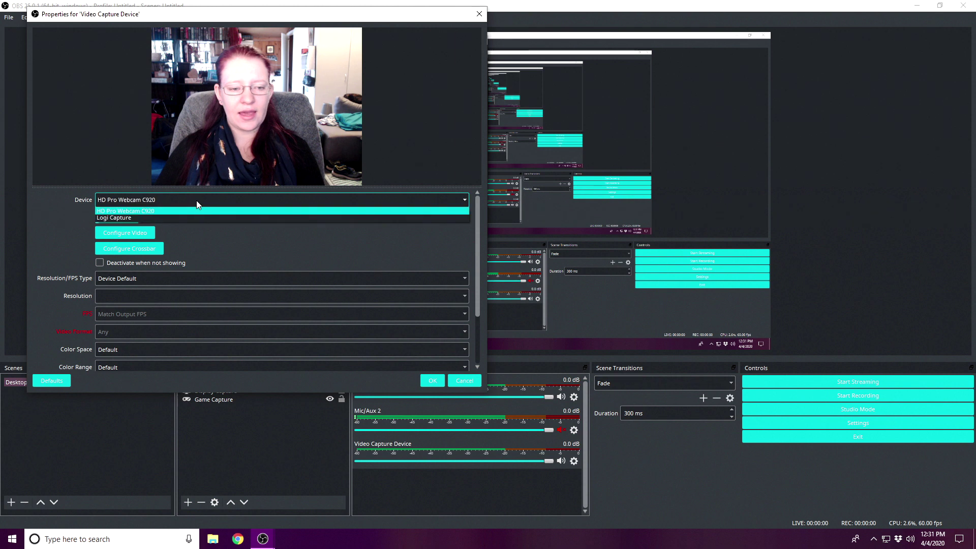
pyautogui.click(132, 216)
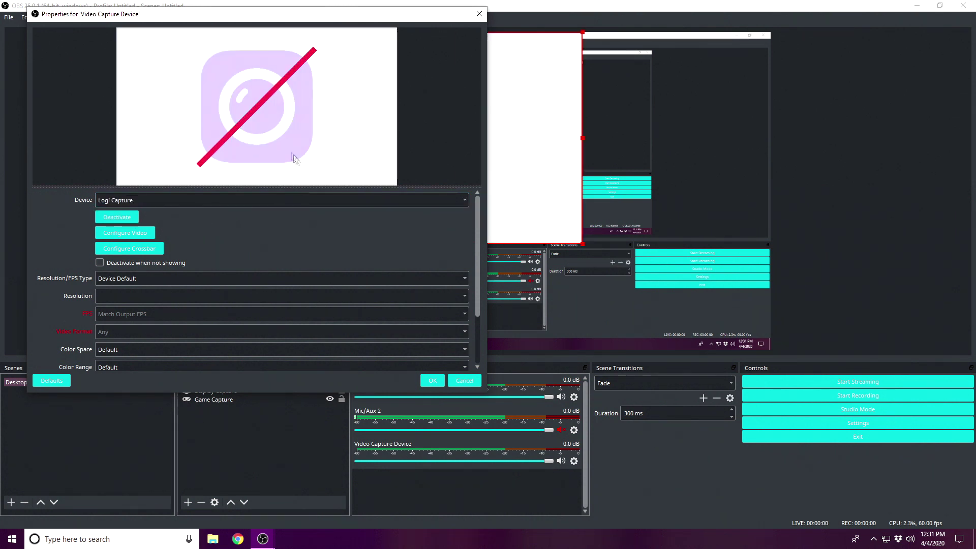
pyautogui.click(145, 201)
pyautogui.click(135, 217)
pyautogui.click(146, 199)
pyautogui.click(148, 211)
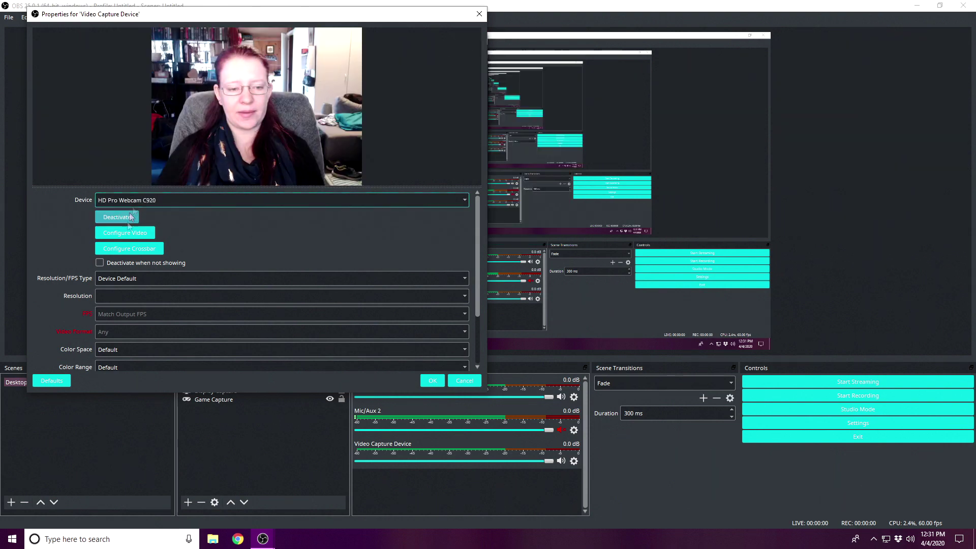
# - Shrink the webcam image, place it in the upper-right corner of the canvas, and accept the source properties
pyautogui.moveTo(237, 21); pyautogui.dragTo(397, 199)
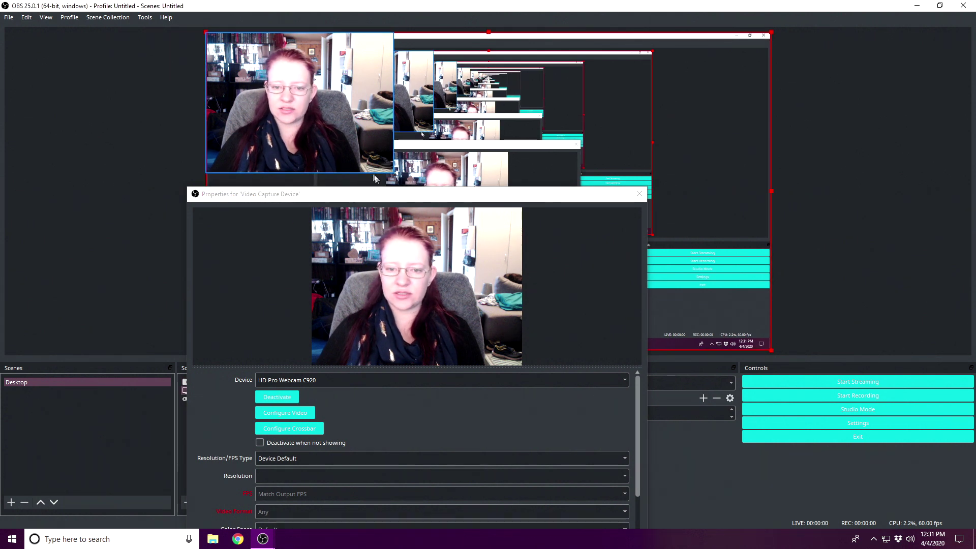
pyautogui.click(372, 154)
pyautogui.moveTo(394, 173); pyautogui.dragTo(325, 122)
pyautogui.moveTo(260, 90); pyautogui.dragTo(701, 87)
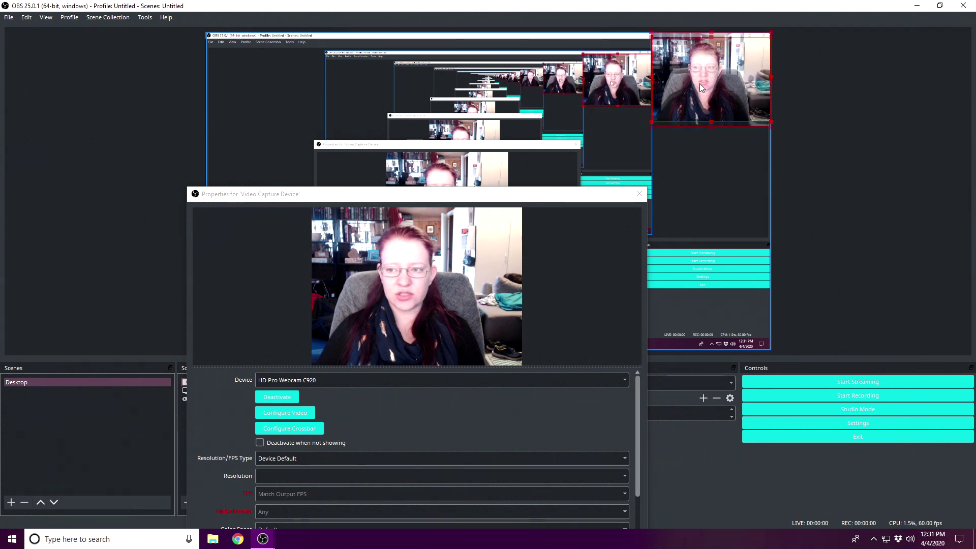
pyautogui.moveTo(445, 193); pyautogui.dragTo(382, 35)
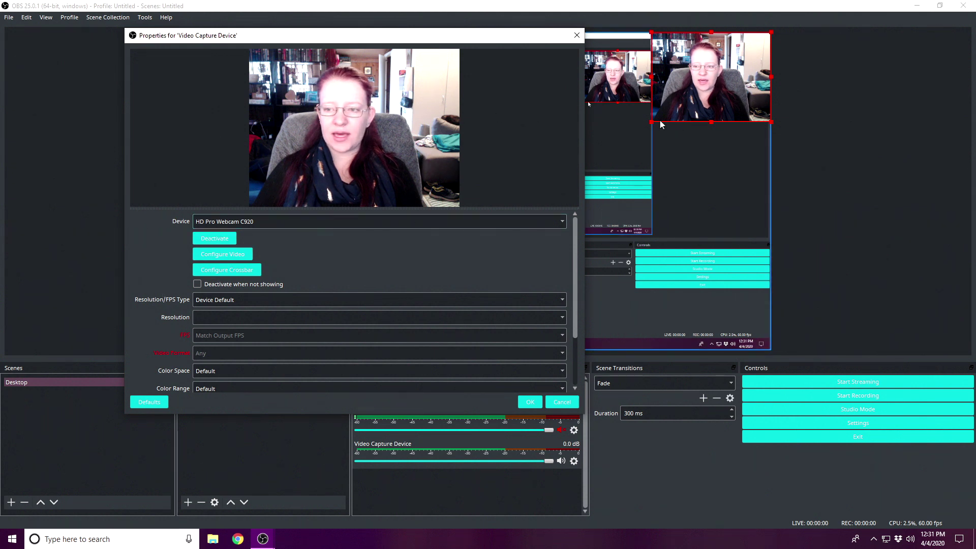
pyautogui.moveTo(651, 122); pyautogui.dragTo(679, 109)
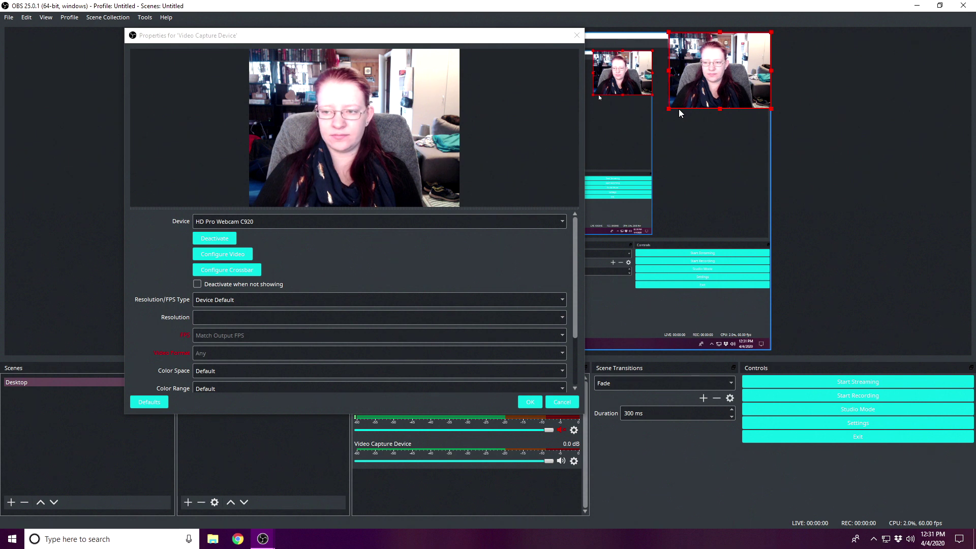
pyautogui.click(138, 248)
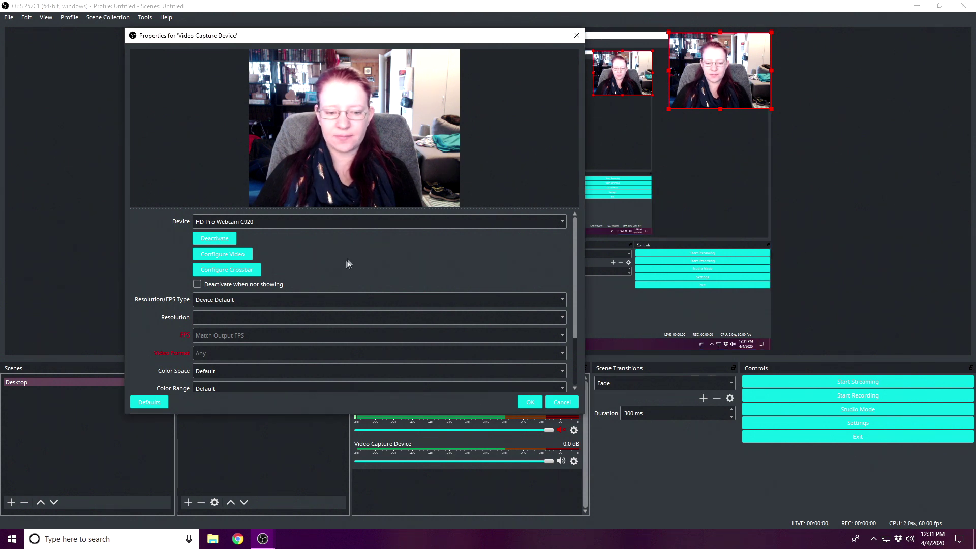
pyautogui.scroll(-2, 349, 262)
pyautogui.click(527, 402)
# - Move the Video Capture Device source to the bottom of the source order, below Game Capture
pyautogui.click(227, 390)
pyautogui.click(208, 385)
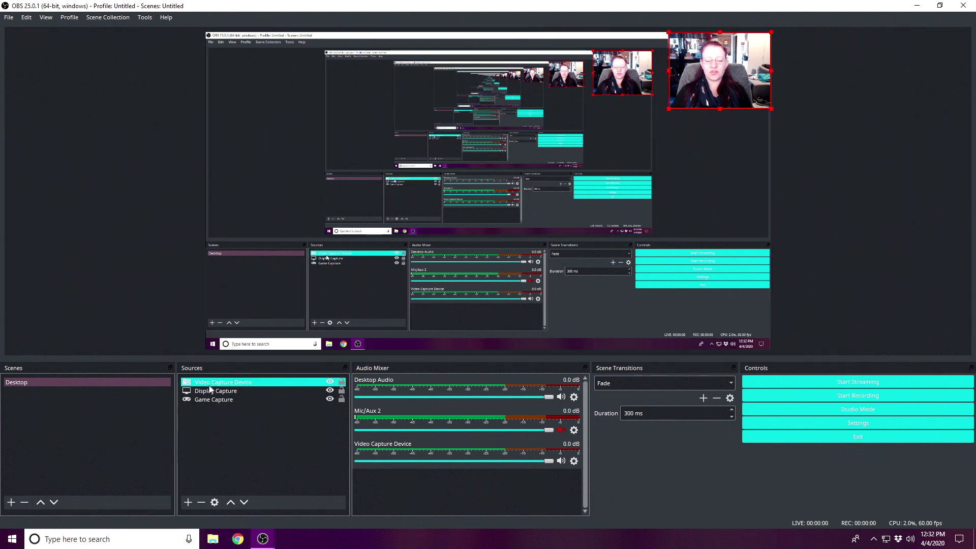
pyautogui.click(244, 503)
pyautogui.click(244, 503)
pyautogui.click(244, 447)
# - Return the Video Capture Device source to the top of the source order, above Display Capture
pyautogui.click(261, 399)
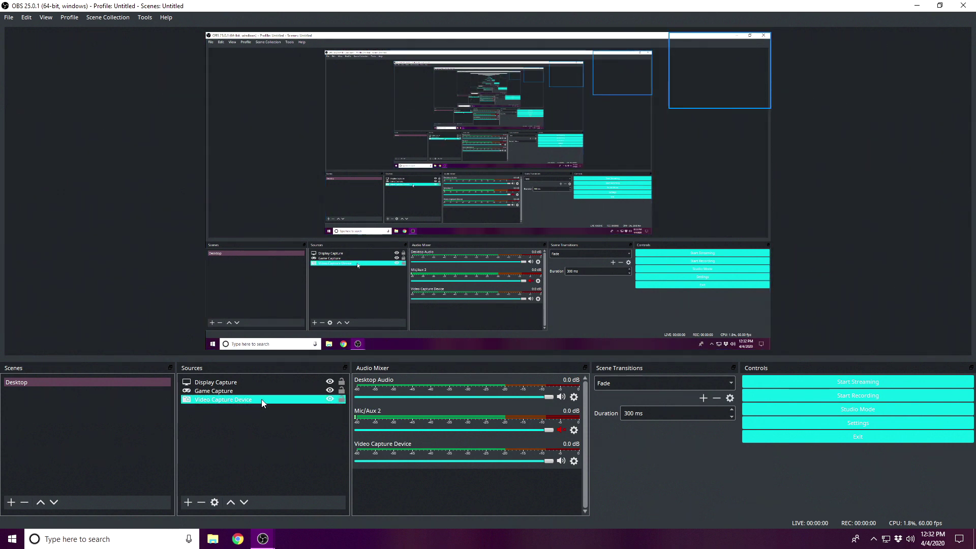
pyautogui.click(230, 502)
pyautogui.click(231, 502)
pyautogui.click(247, 452)
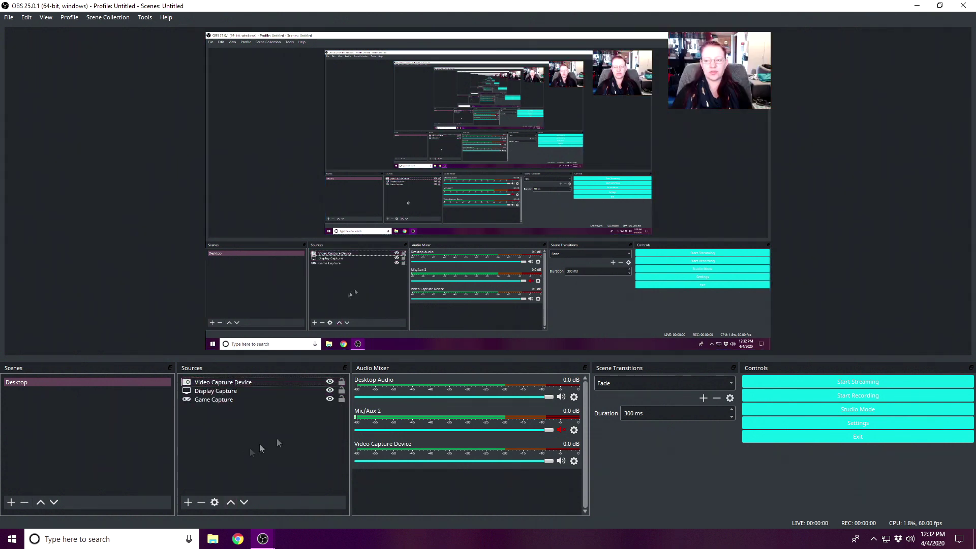